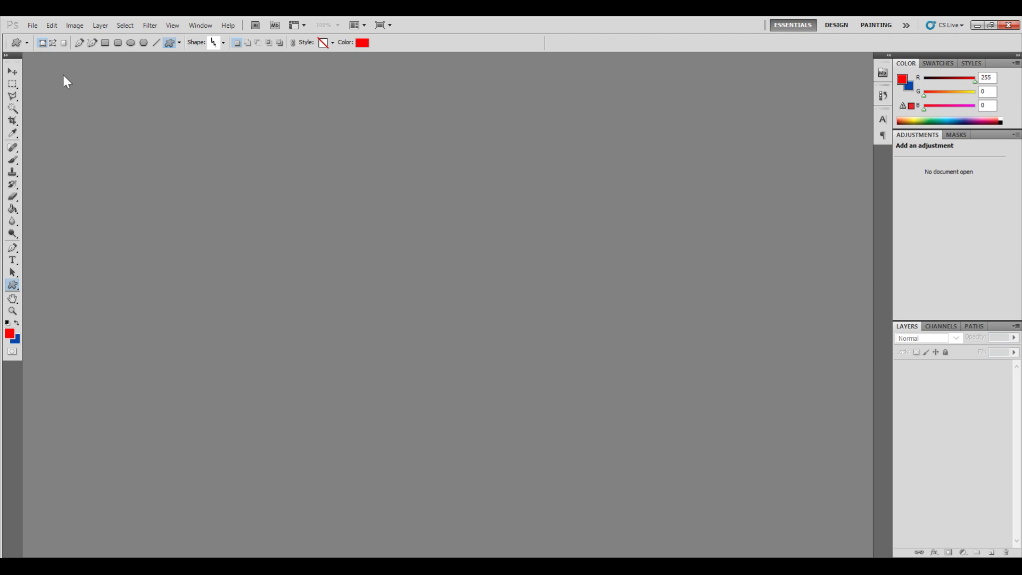
# Create a new document 1000 pixels wide and 1000 pixels high with a white background
pyautogui.click(32, 27)
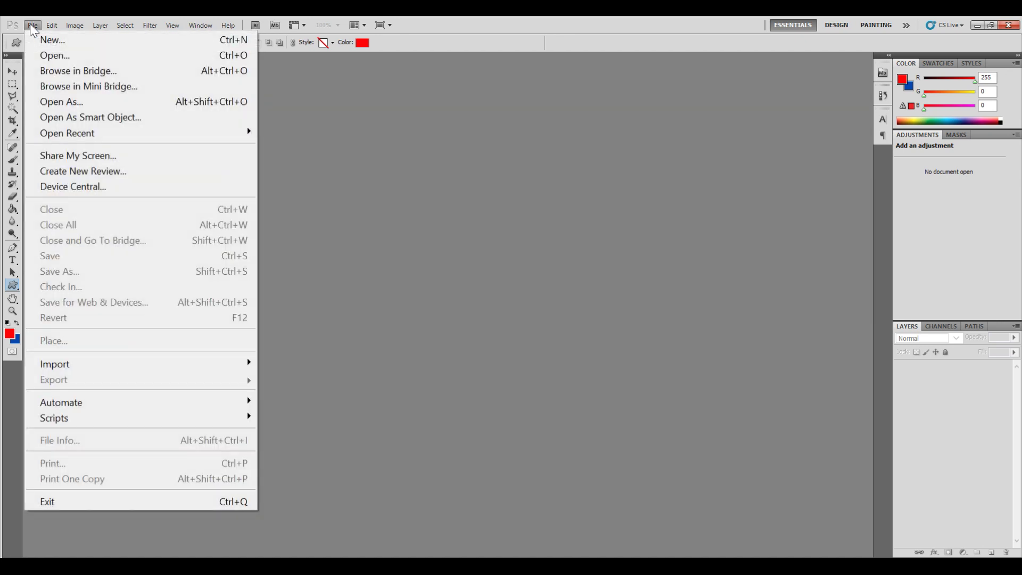
pyautogui.click(88, 45)
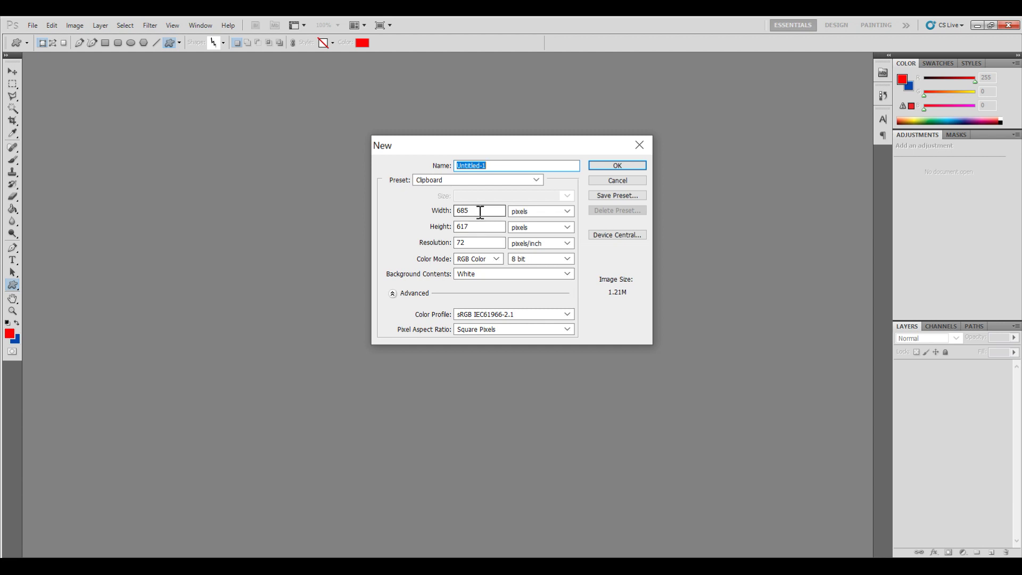
pyautogui.doubleClick(478, 210)
pyautogui.write('1000')
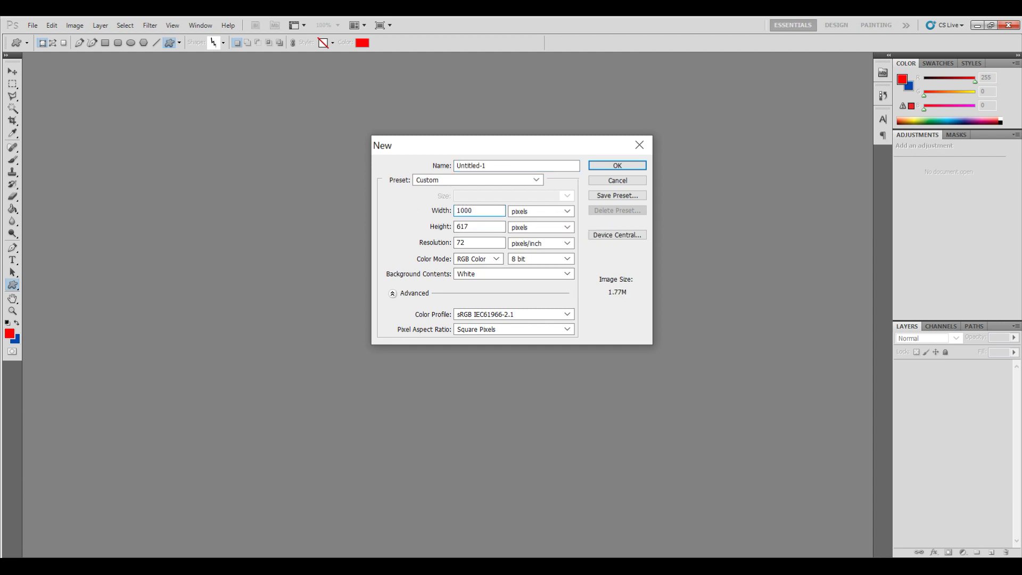
pyautogui.doubleClick(488, 227)
pyautogui.write('1000')
pyautogui.click(614, 167)
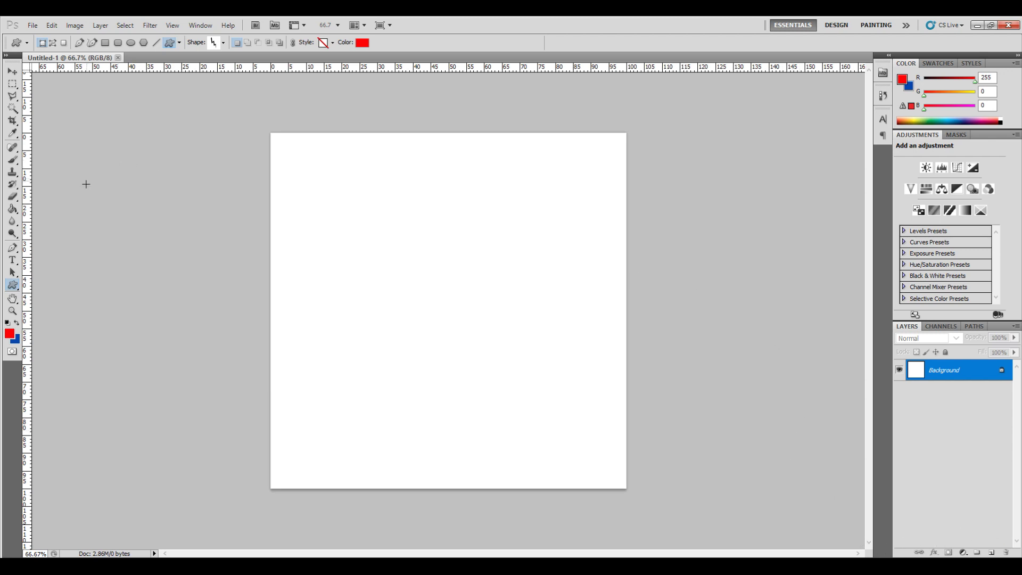
pyautogui.click(11, 286)
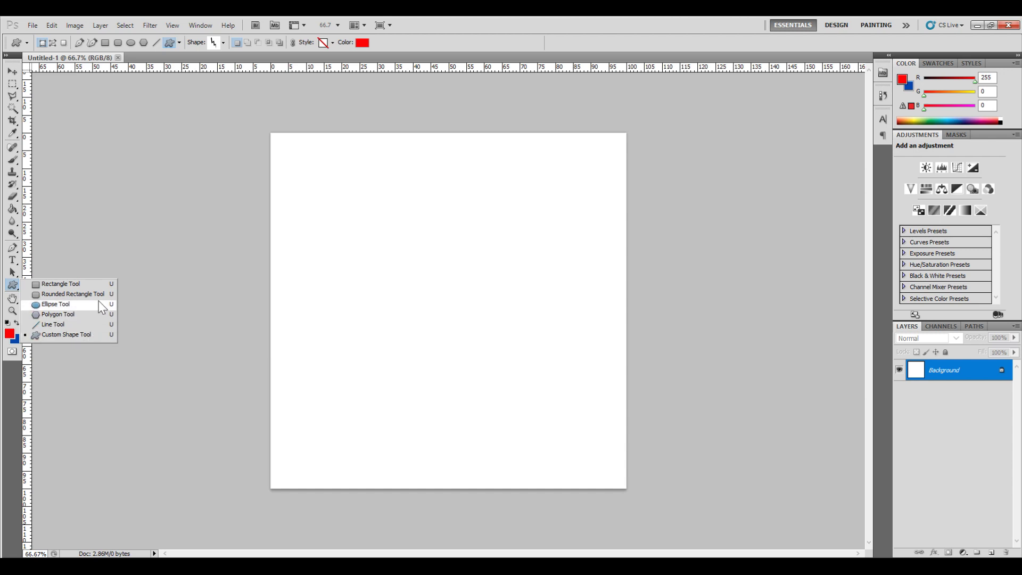
pyautogui.click(91, 285)
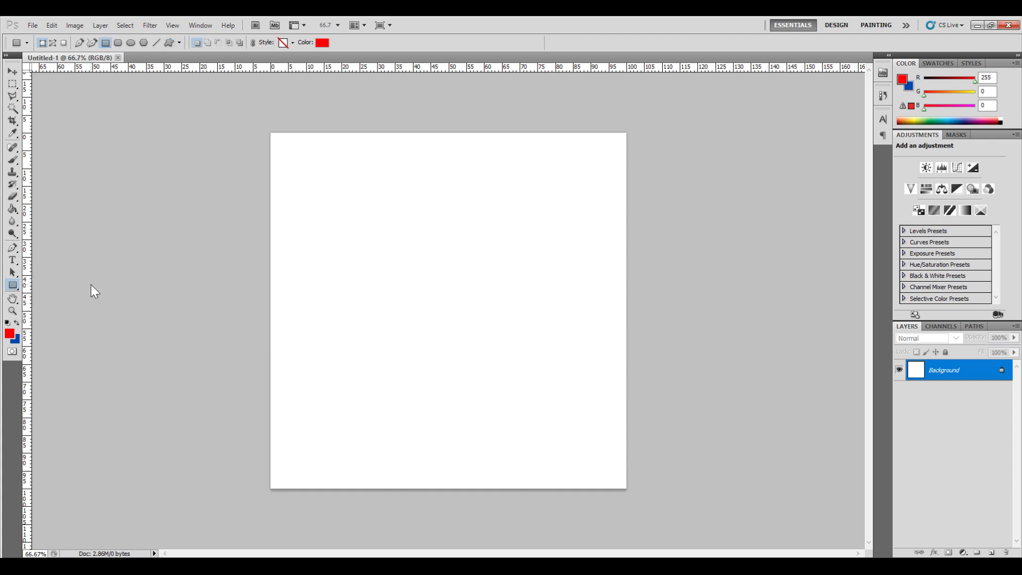
pyautogui.click(17, 290)
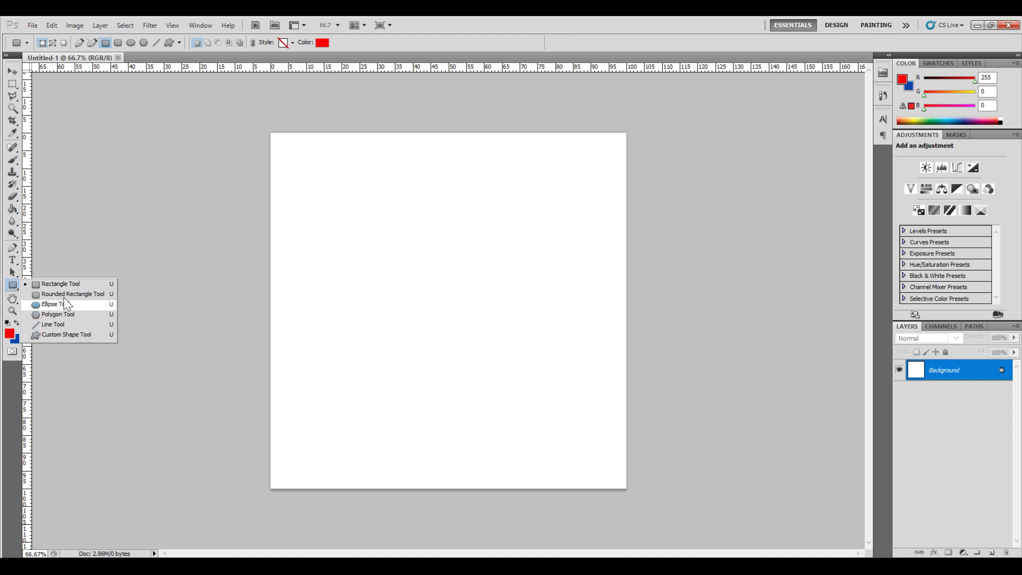
pyautogui.click(62, 283)
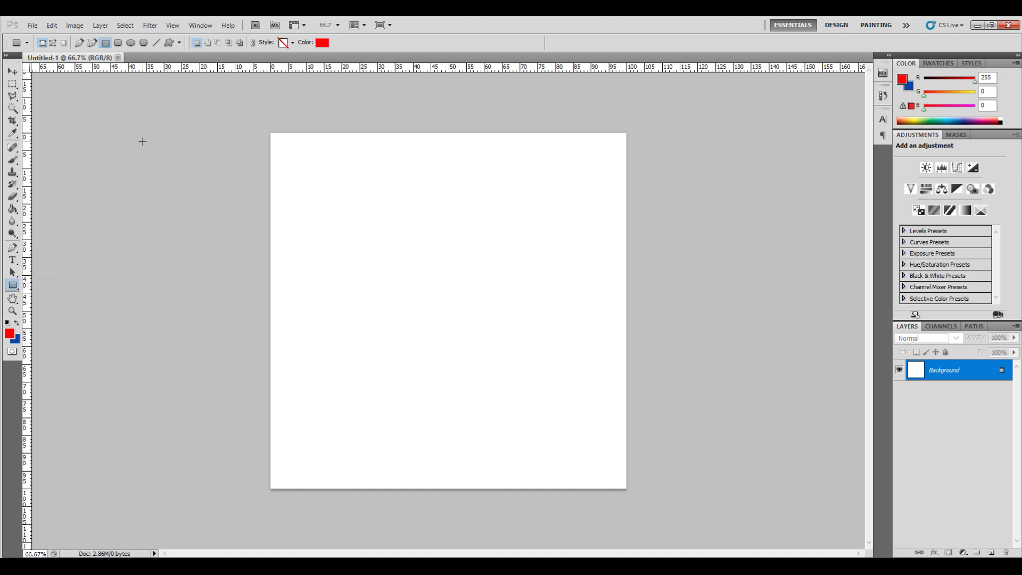
# Load the All custom shape set and draw a red outlined house about 50% of the canvas wide near the centre
pyautogui.click(167, 45)
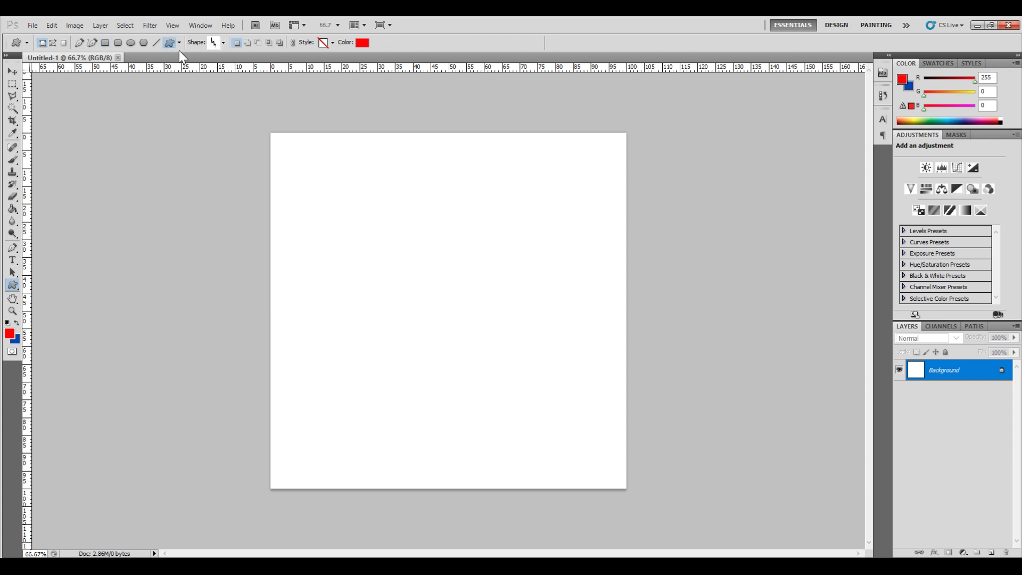
pyautogui.click(222, 44)
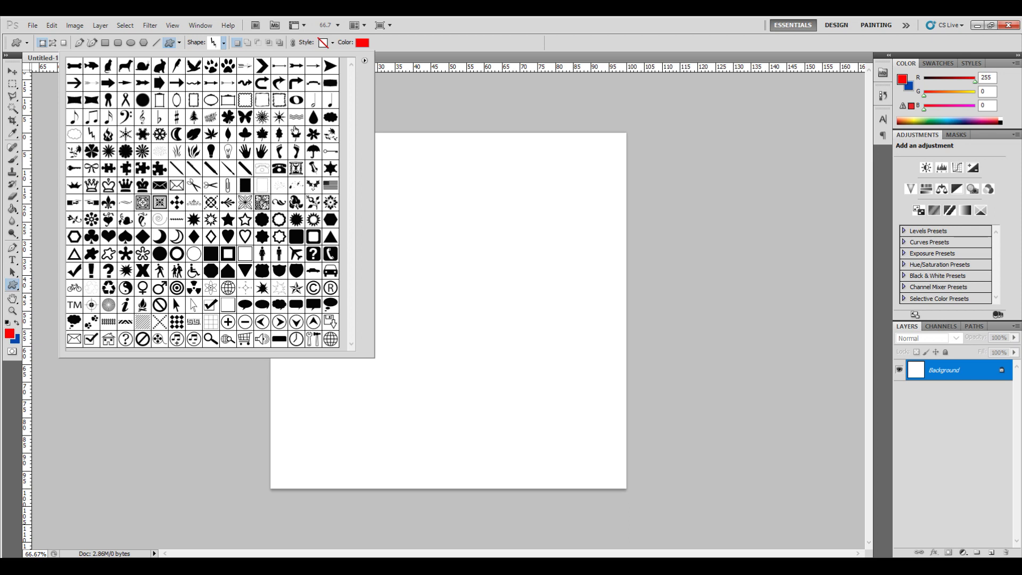
pyautogui.click(364, 62)
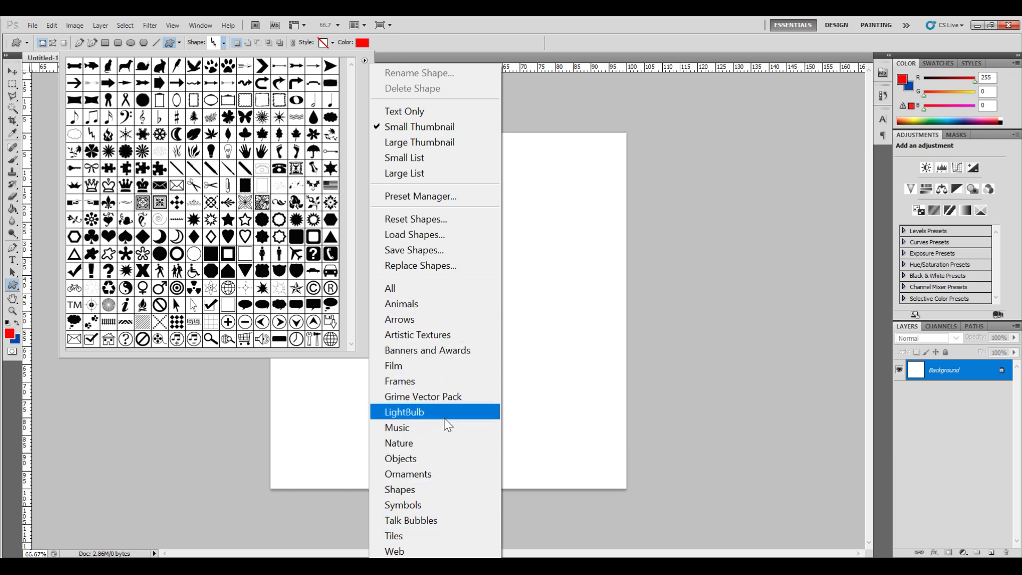
pyautogui.click(454, 288)
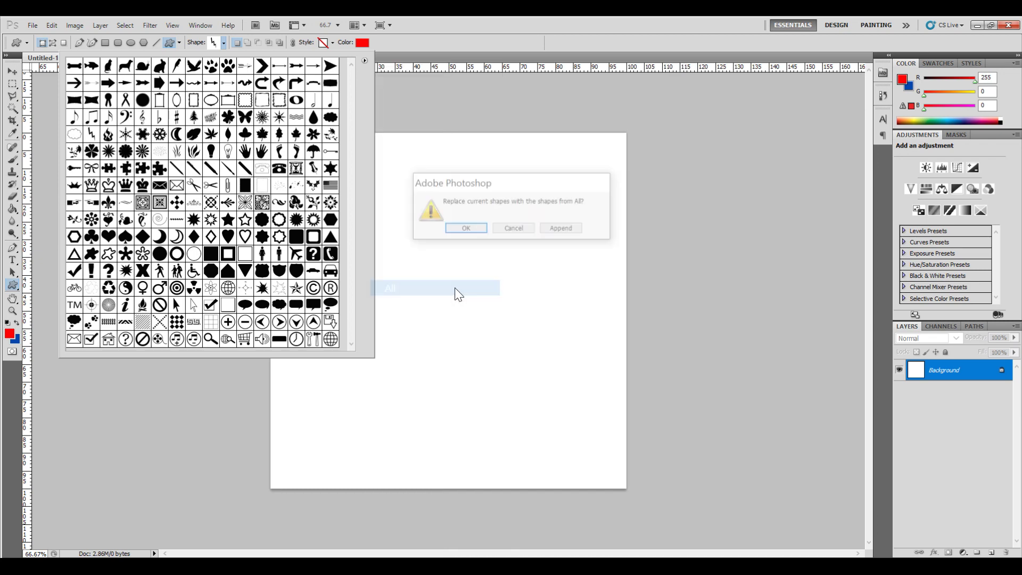
pyautogui.click(466, 229)
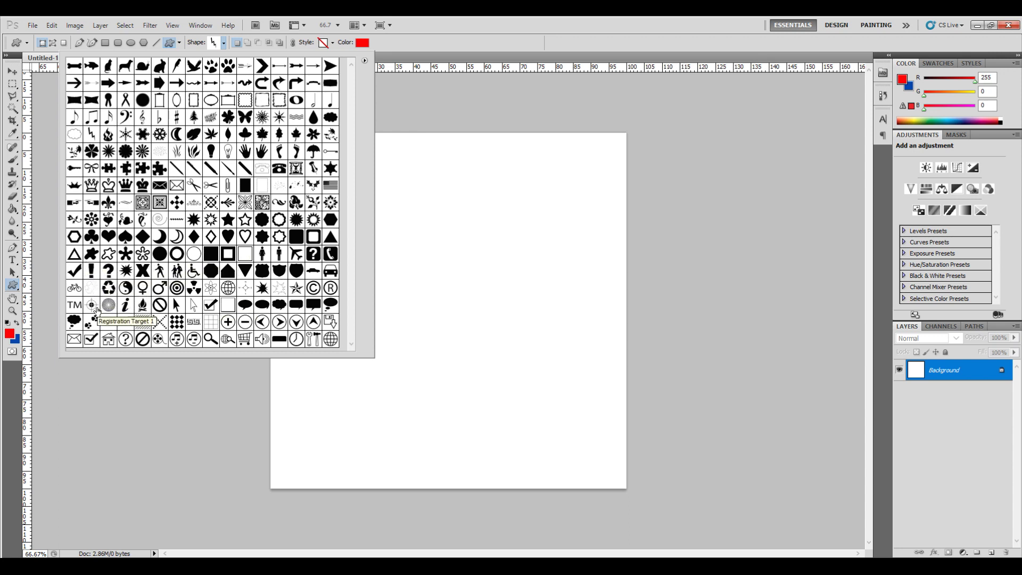
pyautogui.click(108, 341)
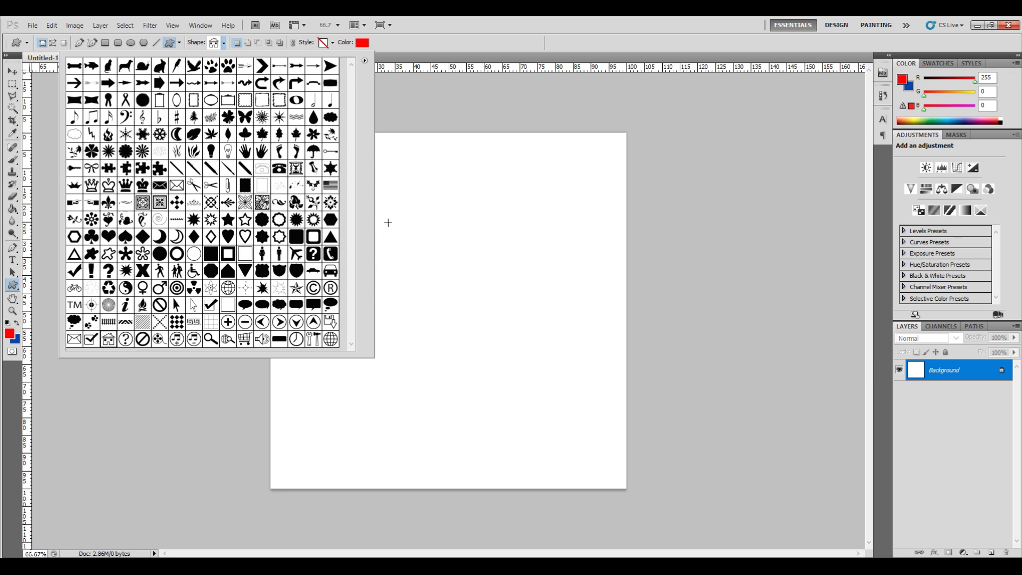
pyautogui.moveTo(387, 222); pyautogui.dragTo(564, 414)
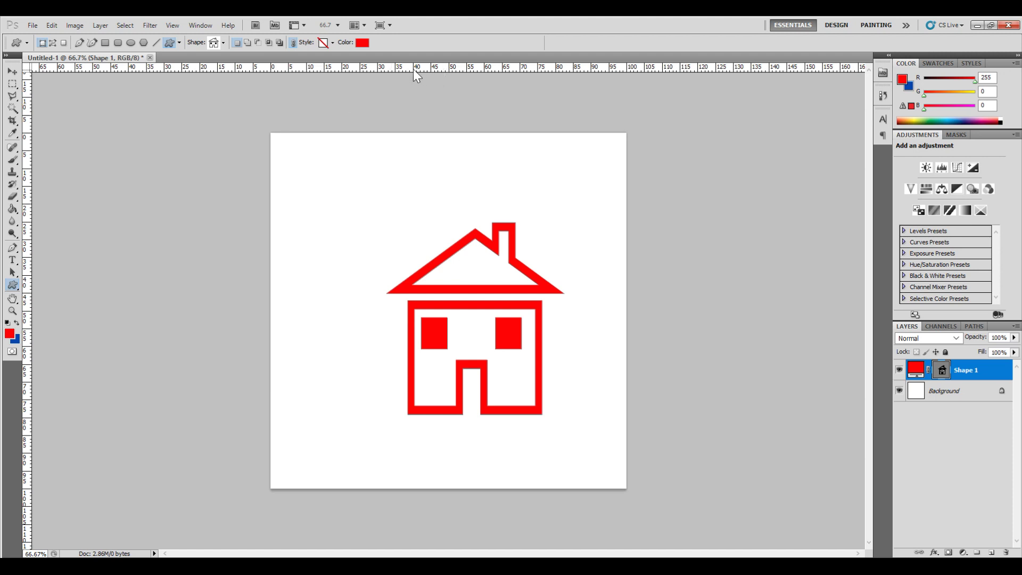
# Switch the ruler units to pixels and back to percent
pyautogui.click(172, 25)
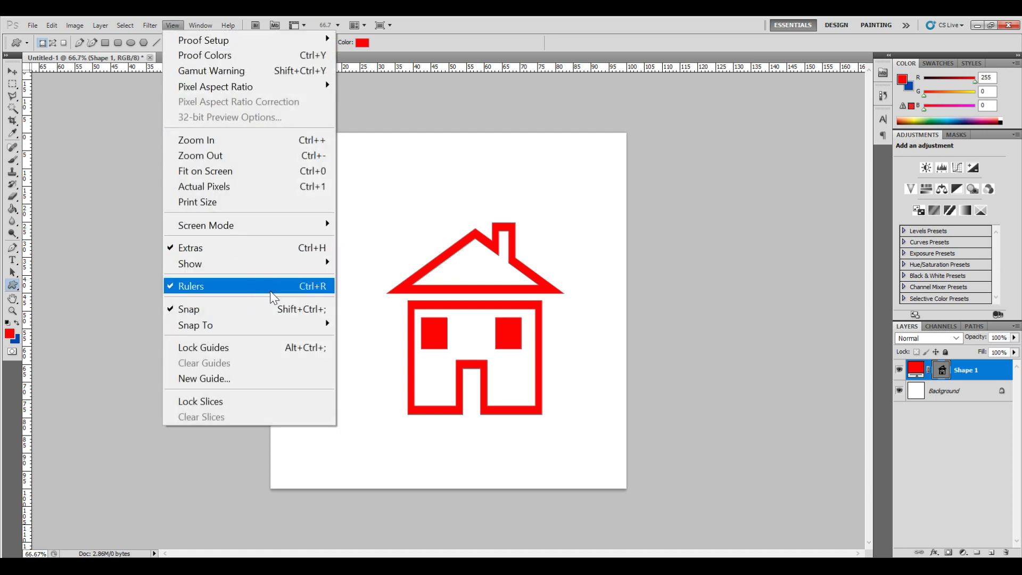
pyautogui.click(727, 292)
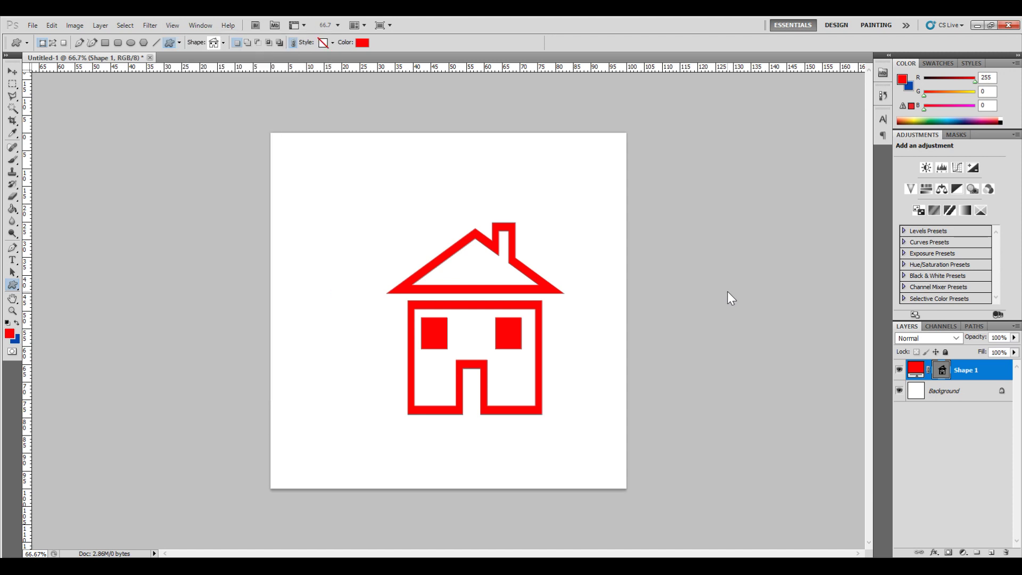
pyautogui.rightClick(560, 68)
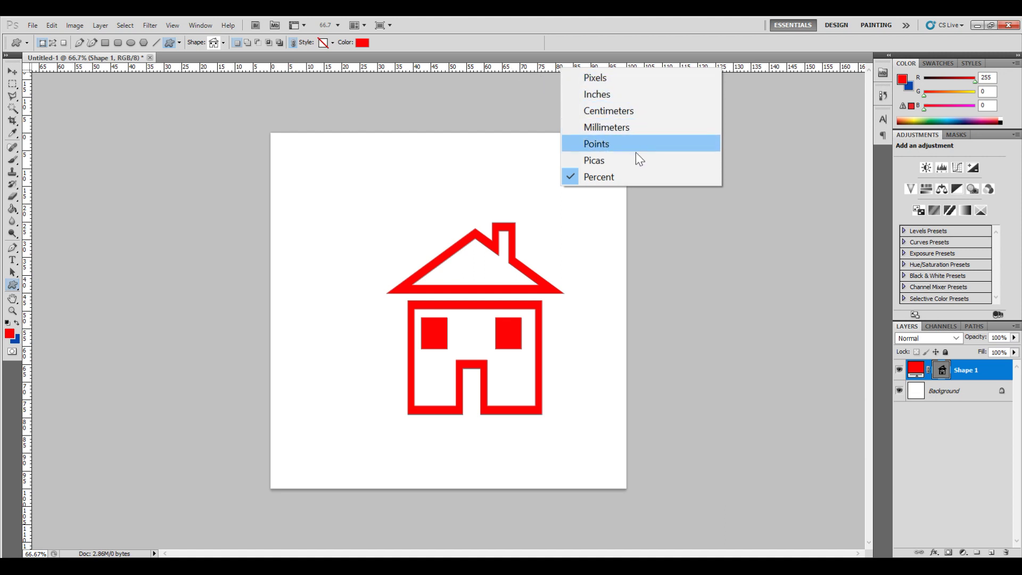
pyautogui.click(656, 82)
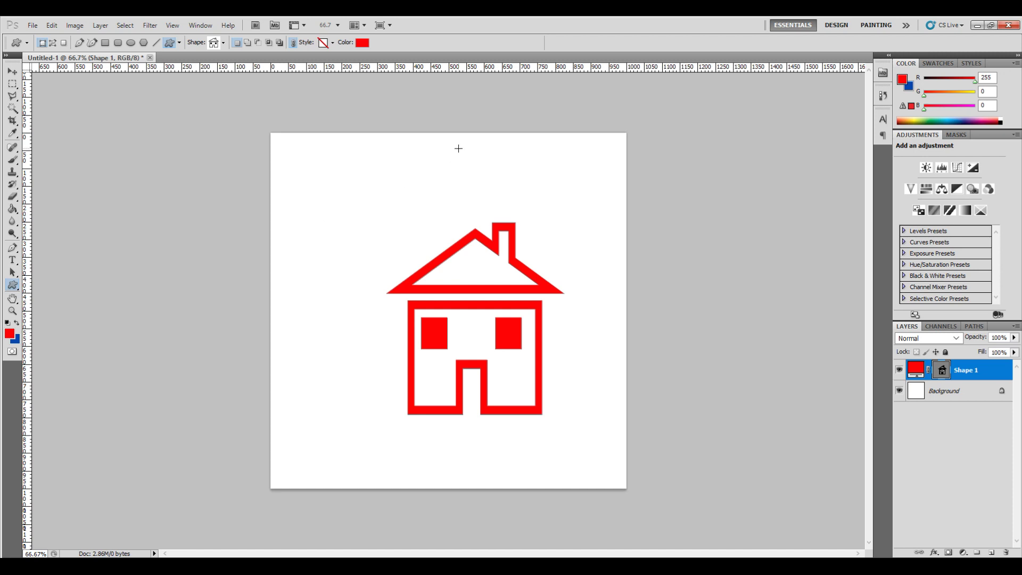
pyautogui.rightClick(618, 68)
pyautogui.click(664, 177)
# Add vertical and horizontal guides at 50% and move the house up, centring its roof peak on the vertical guide
pyautogui.moveTo(26, 200); pyautogui.dragTo(450, 205)
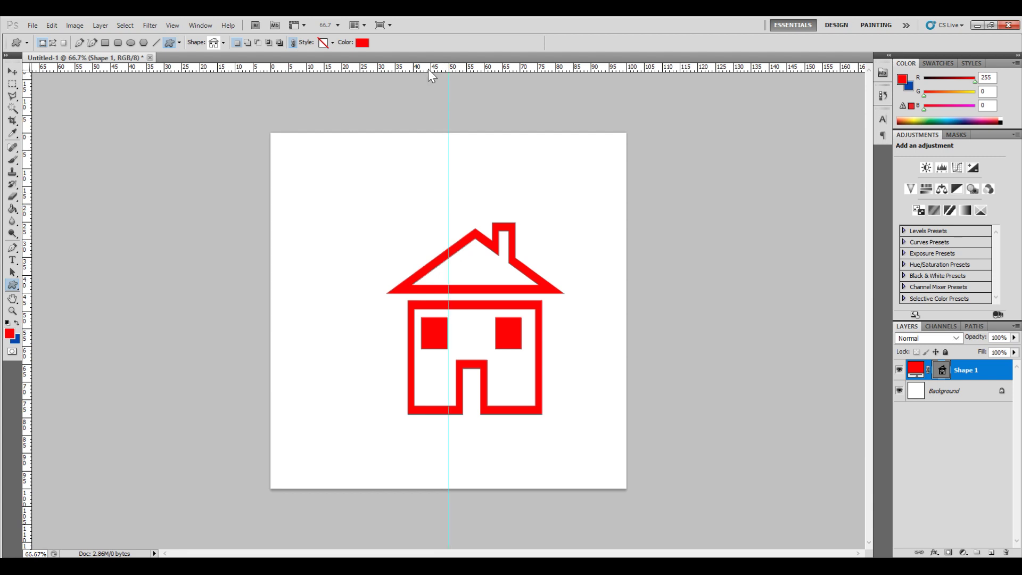
pyautogui.moveTo(428, 68); pyautogui.dragTo(416, 312)
pyautogui.click(12, 71)
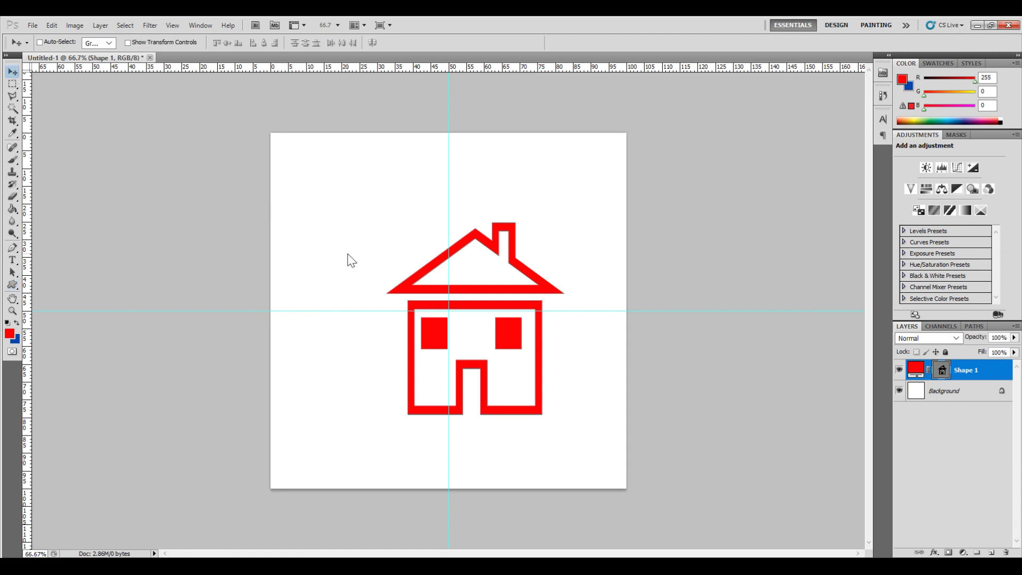
pyautogui.moveTo(479, 269); pyautogui.dragTo(461, 216)
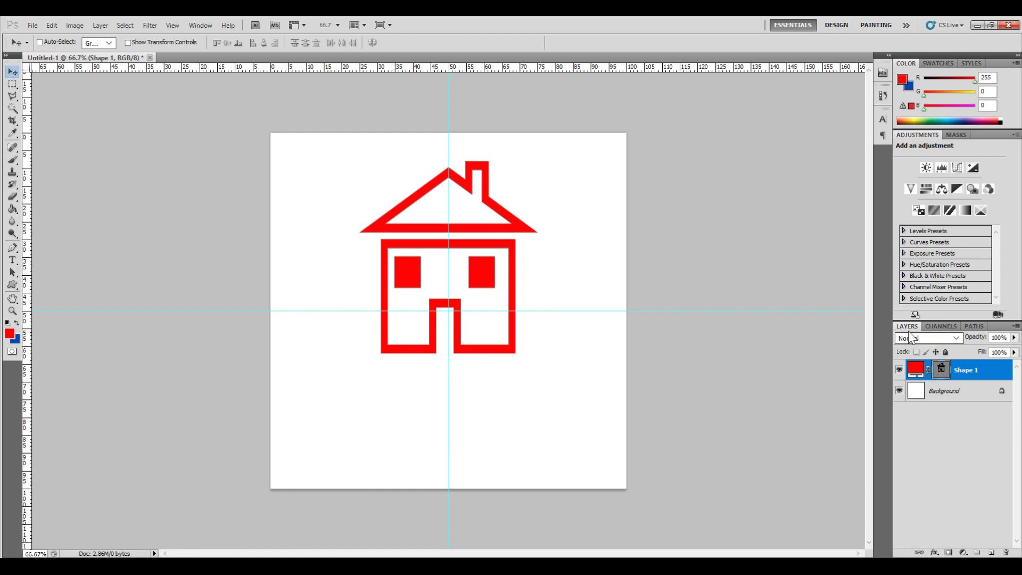
# Rasterize the house layer and delete the walls, windows and door below the roof with a rectangular selection
pyautogui.rightClick(980, 374)
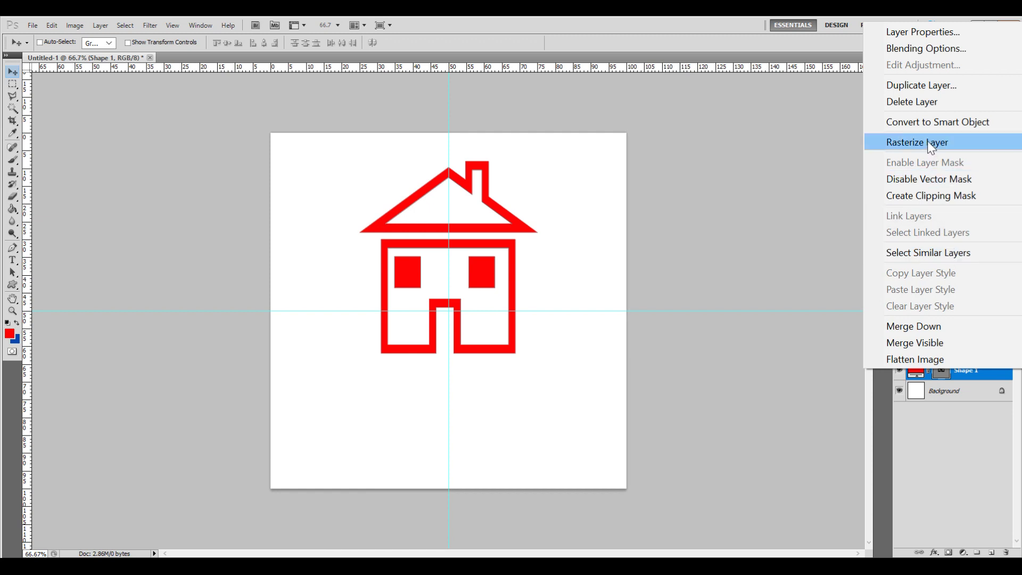
pyautogui.click(953, 143)
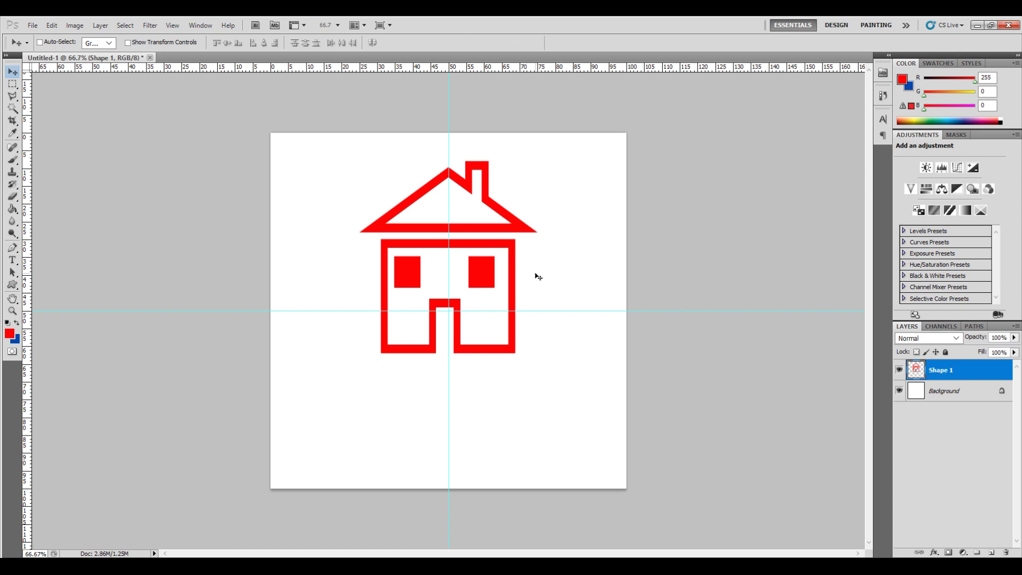
pyautogui.click(12, 85)
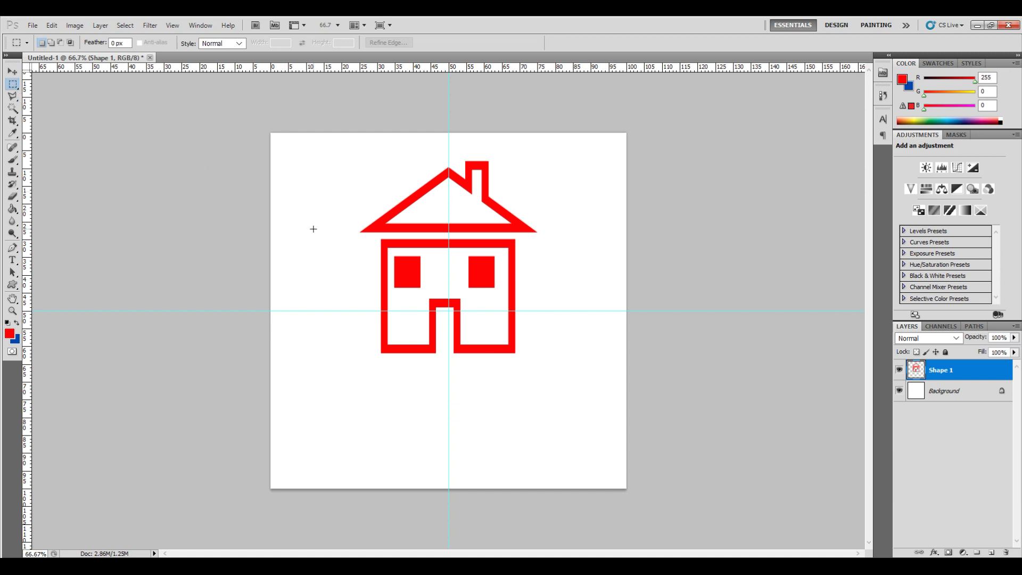
pyautogui.moveTo(373, 238); pyautogui.dragTo(526, 360)
pyautogui.press('Delete')
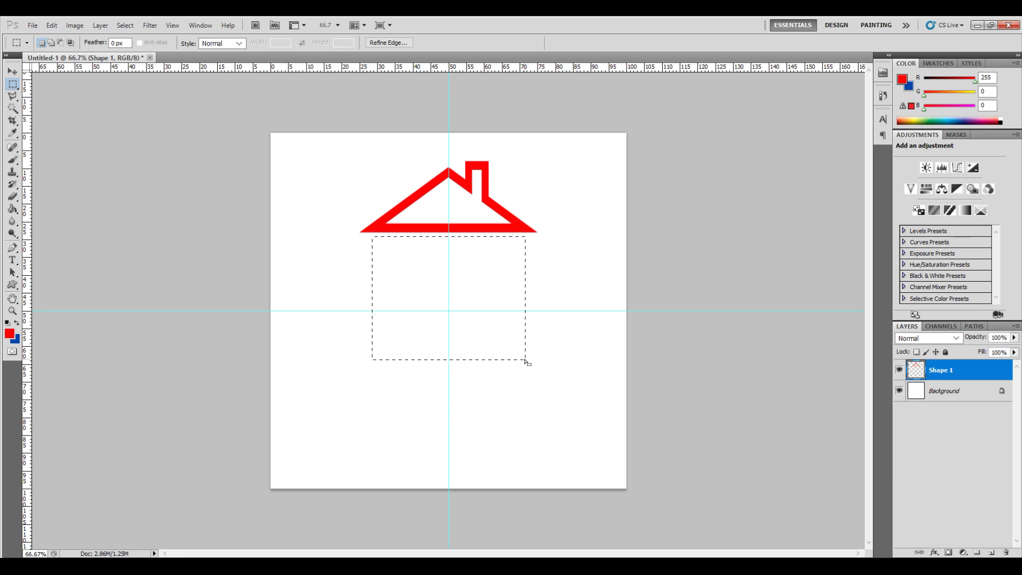
pyautogui.click(569, 345)
# Draw an outlined light bulb custom shape about 40% of the canvas high and centre it on the vertical guide, overlapping the roof
pyautogui.click(12, 285)
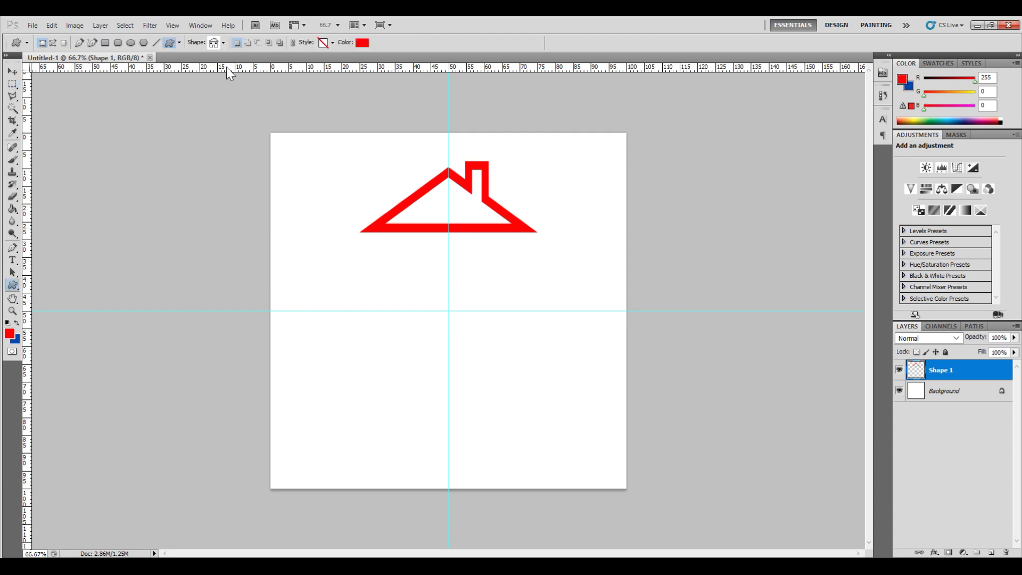
pyautogui.click(223, 42)
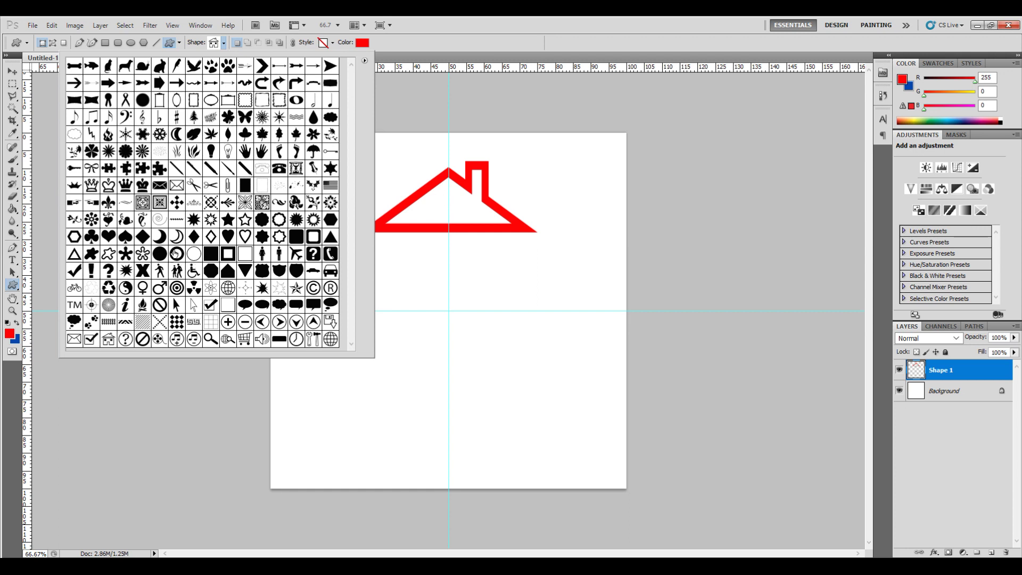
pyautogui.click(227, 154)
pyautogui.click(410, 218)
pyautogui.moveTo(410, 214); pyautogui.dragTo(490, 362)
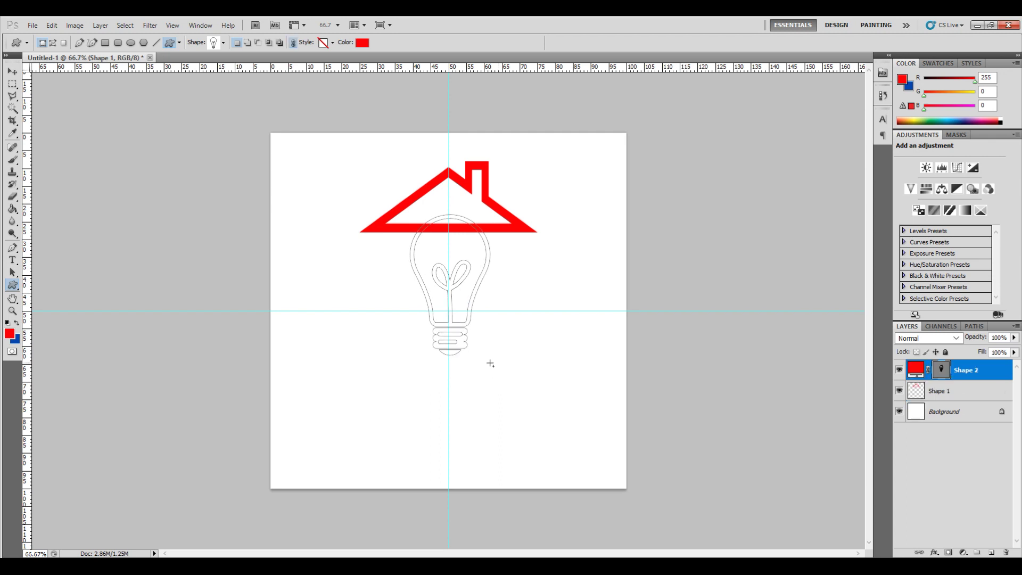
pyautogui.click(12, 72)
pyautogui.moveTo(474, 288); pyautogui.dragTo(473, 271)
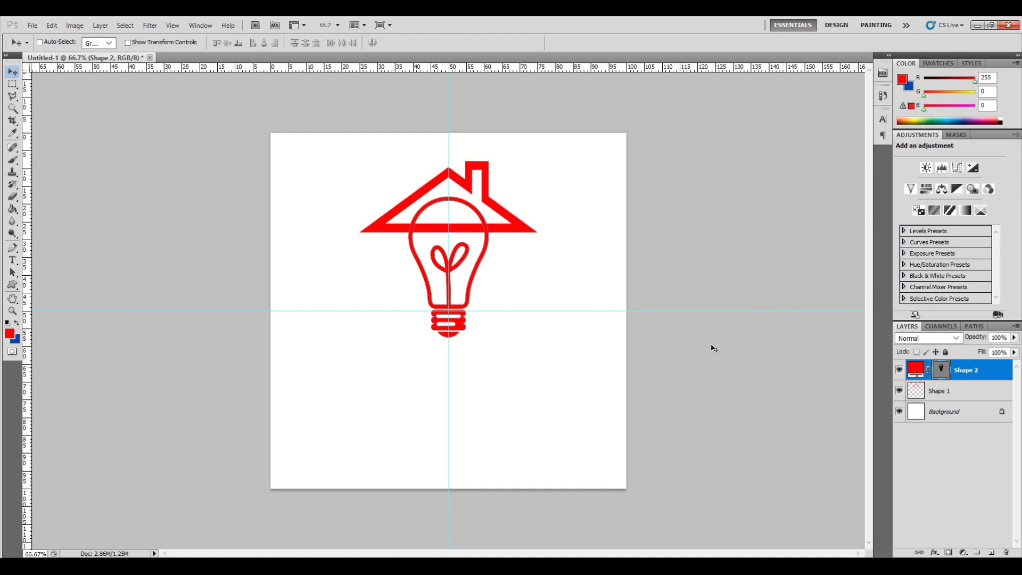
# Change the light bulb's fill colour to orange-yellow ffb606
pyautogui.doubleClick(915, 371)
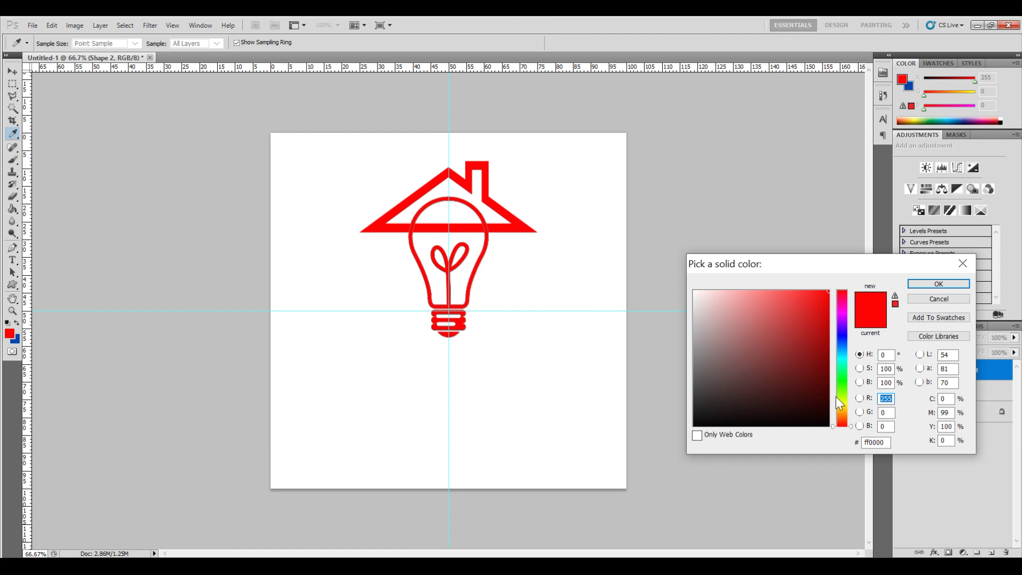
pyautogui.click(845, 414)
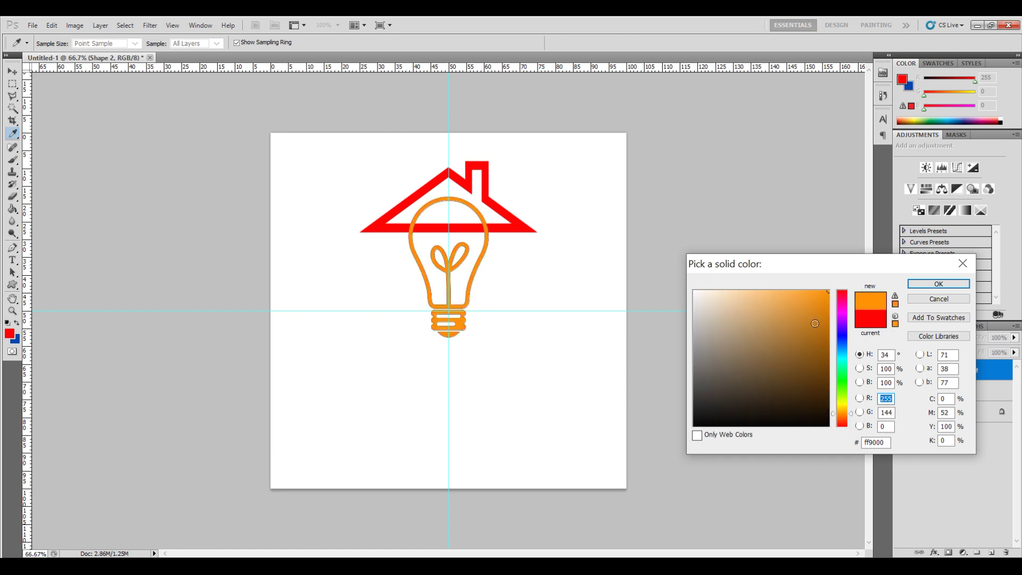
pyautogui.click(798, 301)
pyautogui.moveTo(825, 307); pyautogui.dragTo(826, 287)
pyautogui.click(851, 412)
pyautogui.moveTo(851, 410); pyautogui.dragTo(852, 409)
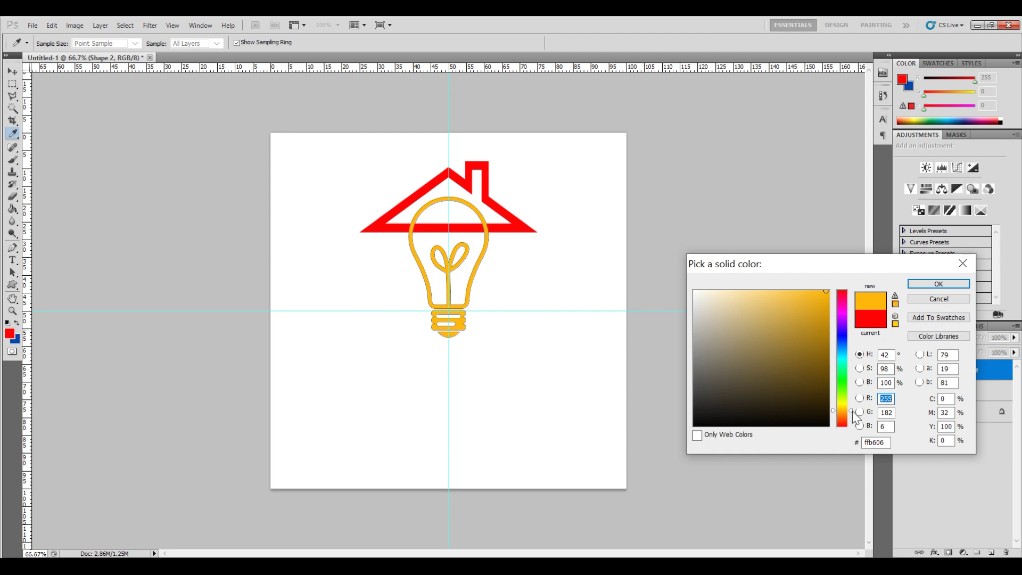
pyautogui.click(925, 283)
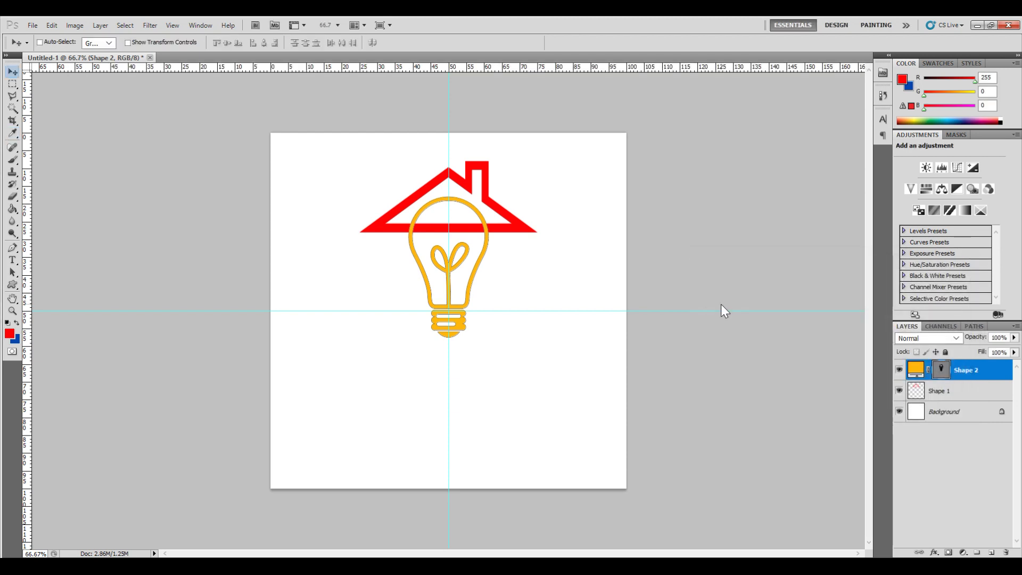
# Load the roof layer's outline as a selection and switch to the Paint Bucket tool
pyautogui.click(948, 393)
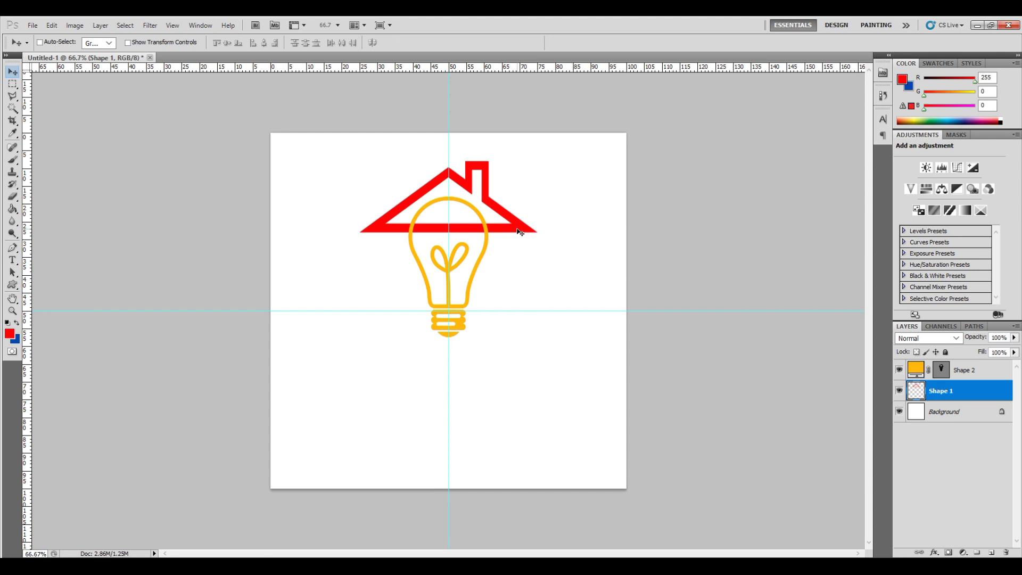
pyautogui.keyDown('ctrl'); pyautogui.click(914, 393); pyautogui.keyUp('ctrl')
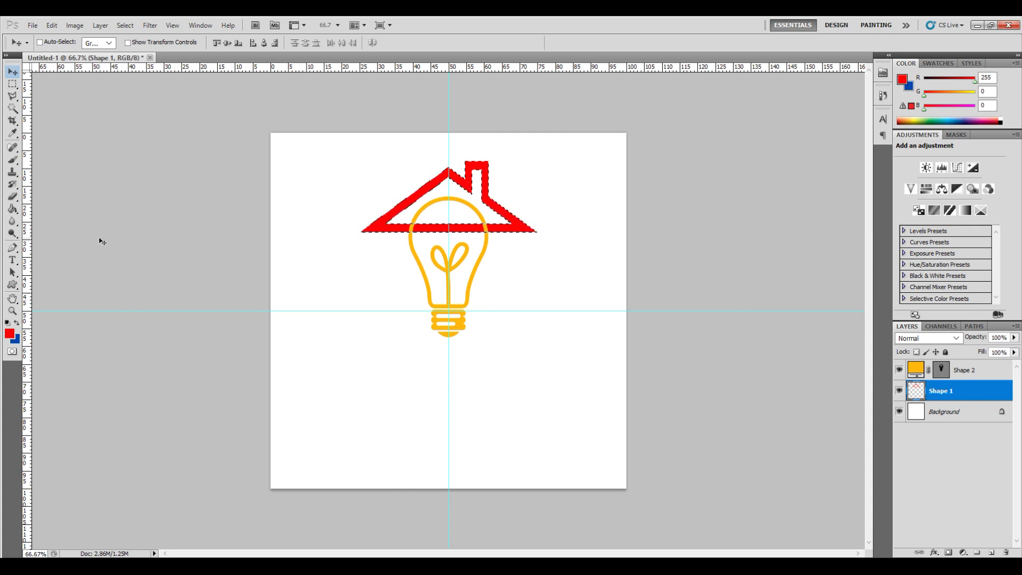
pyautogui.click(12, 209)
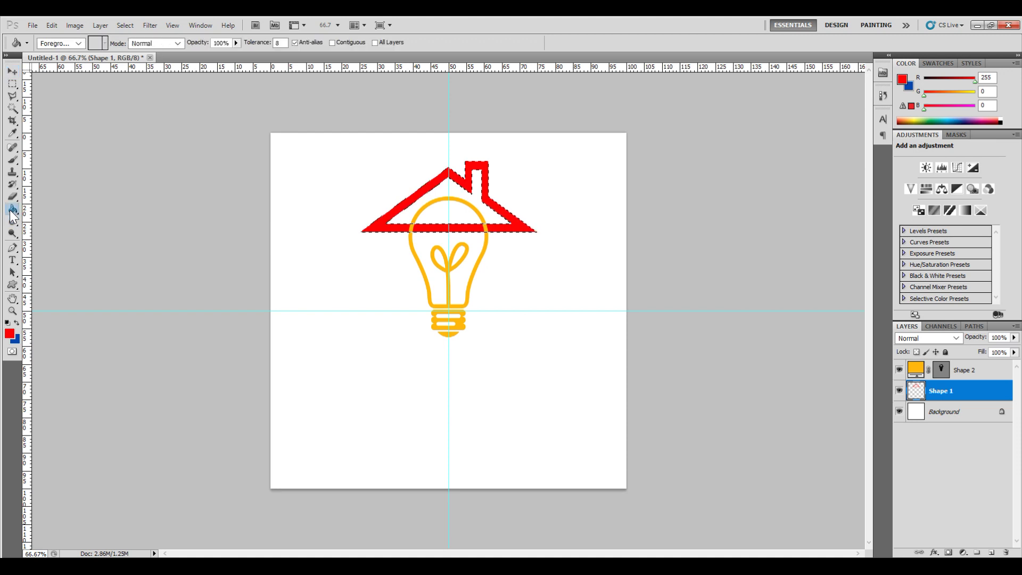
# Set the foreground colour to black 000000 and fill the selected roof with it
pyautogui.click(9, 336)
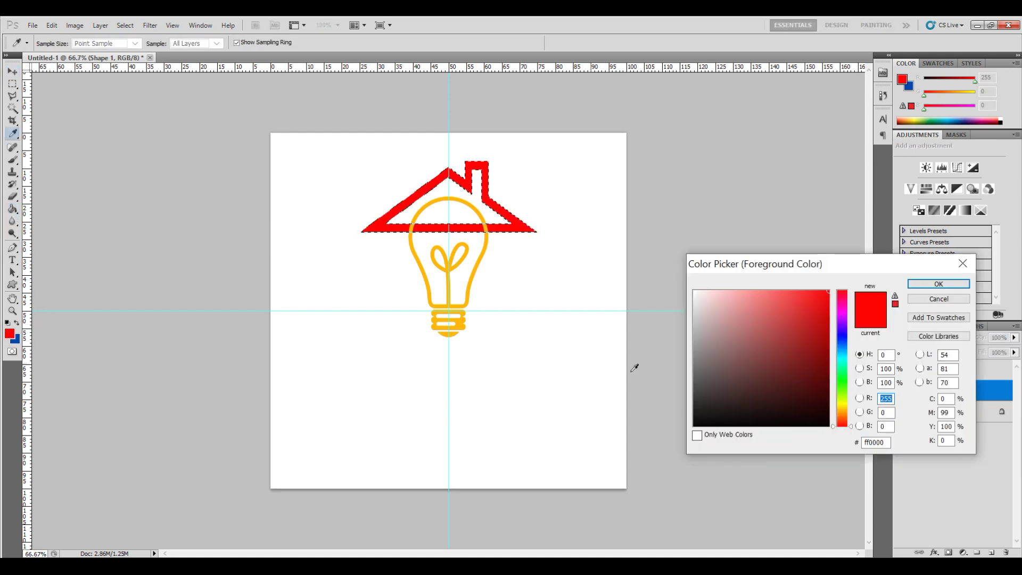
pyautogui.write('0')
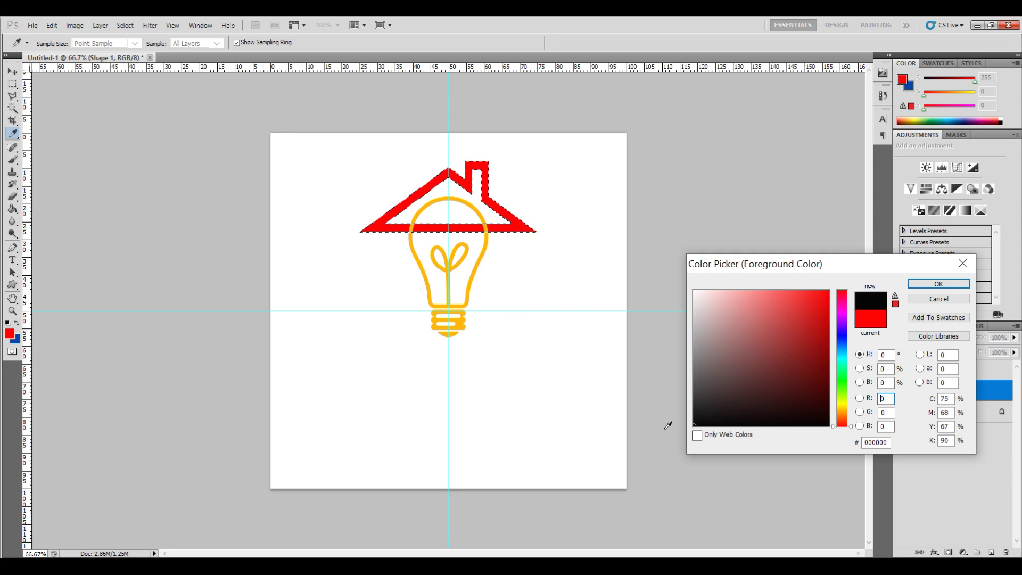
pyautogui.click(938, 283)
pyautogui.press('g')
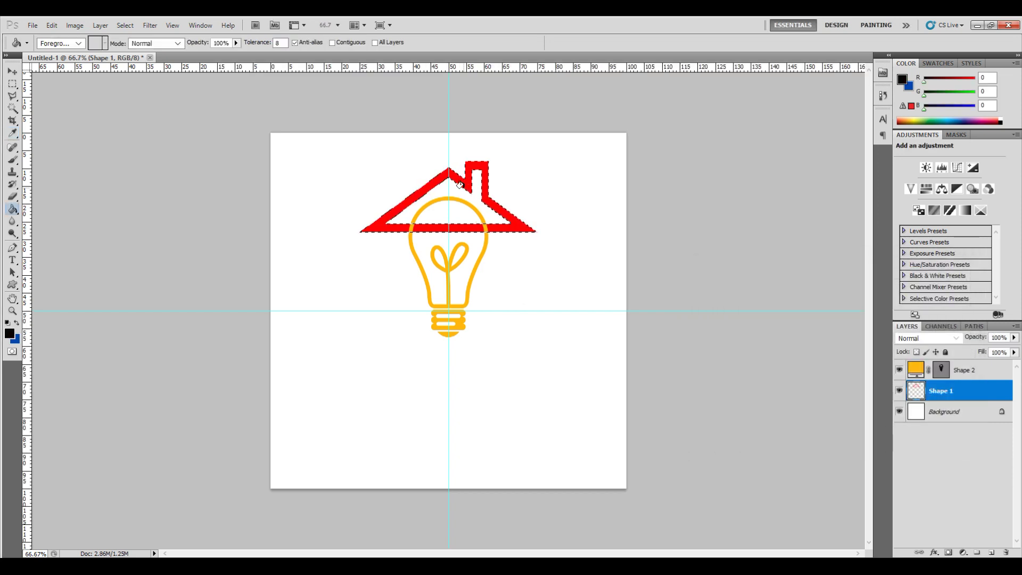
pyautogui.click(441, 172)
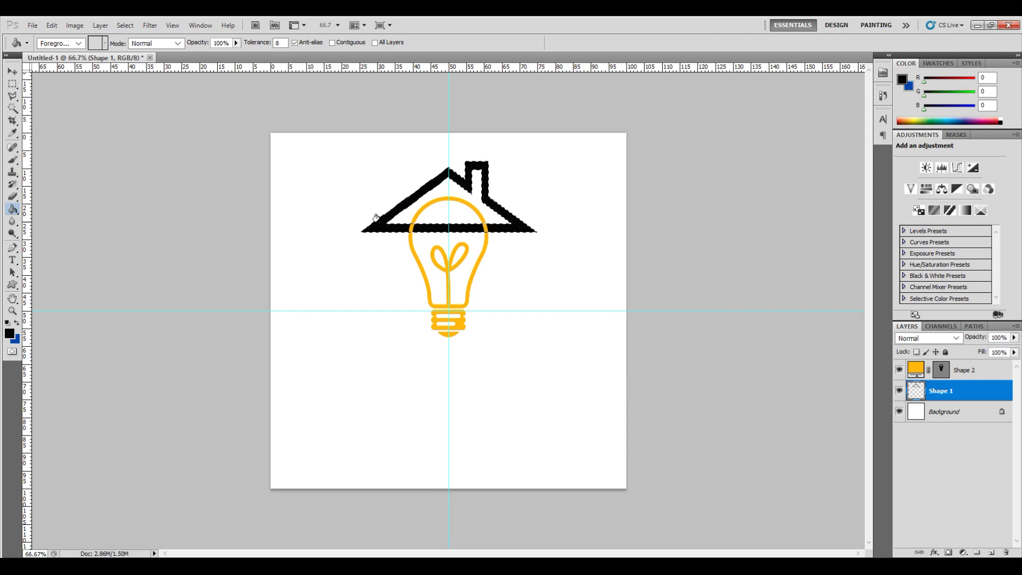
# Fill the selected roof with yellow f6ff00 and clear the selection
pyautogui.click(10, 334)
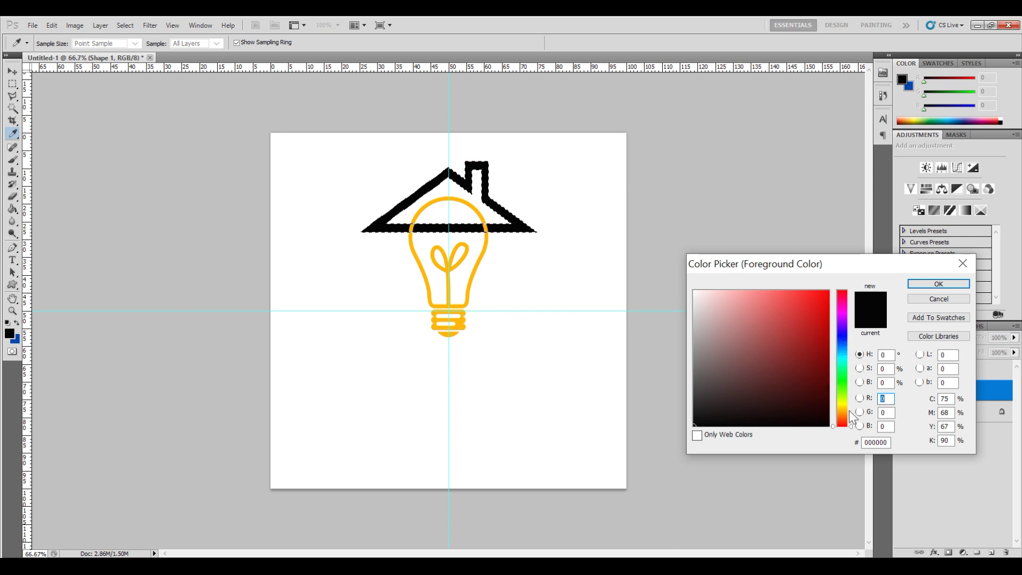
pyautogui.click(843, 403)
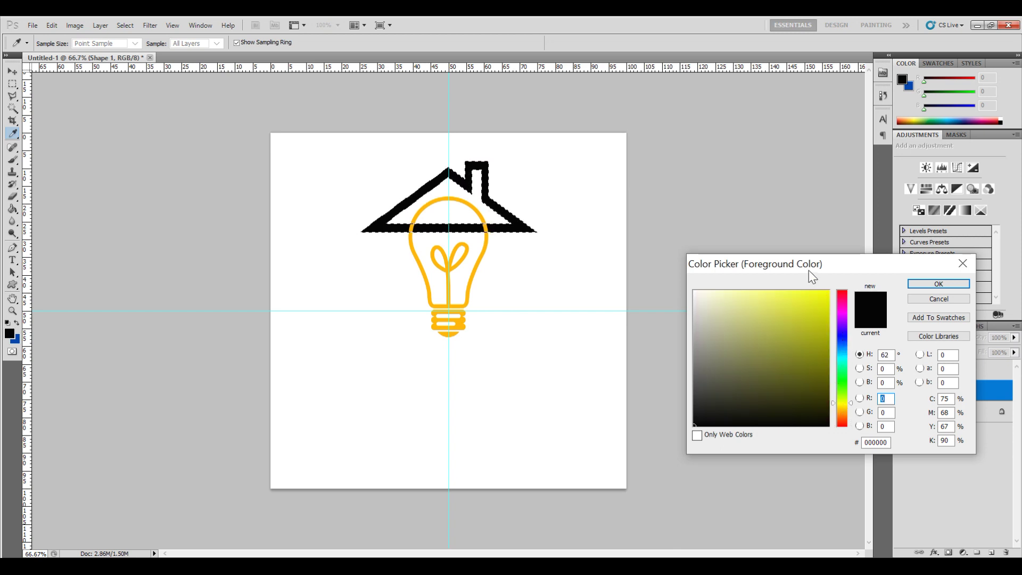
pyautogui.moveTo(825, 292); pyautogui.dragTo(850, 277)
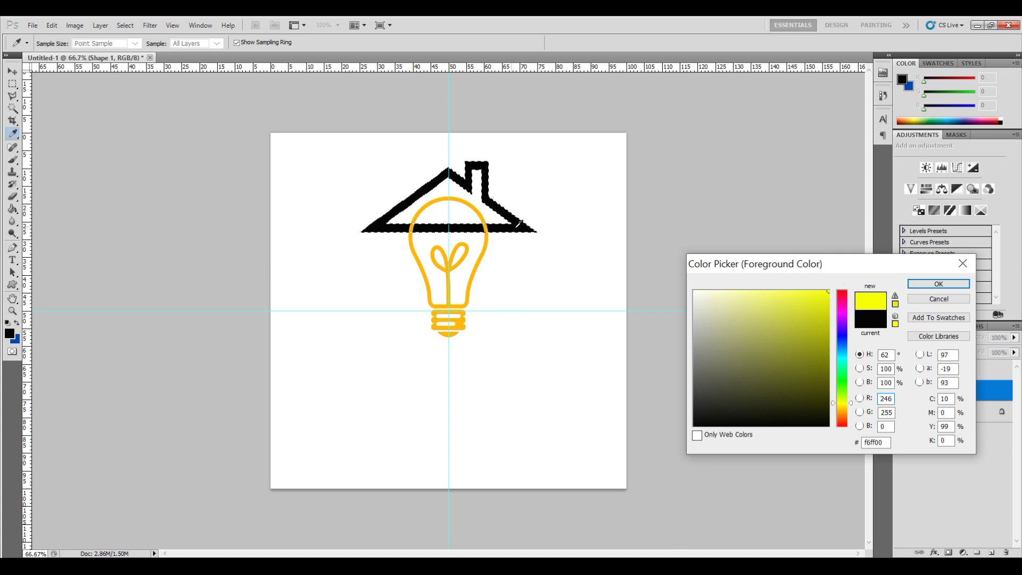
pyautogui.click(923, 283)
pyautogui.press('g')
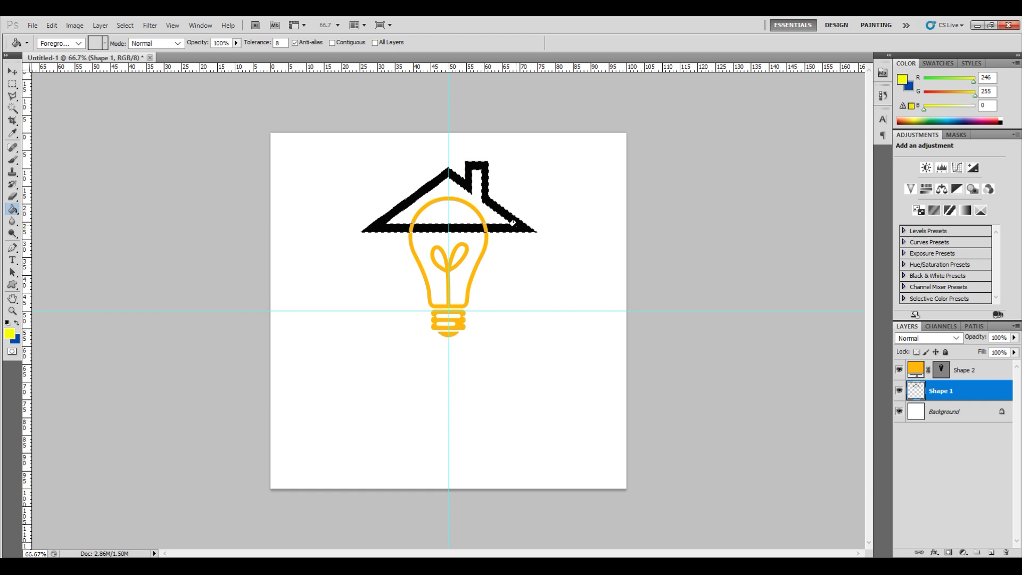
pyautogui.click(512, 222)
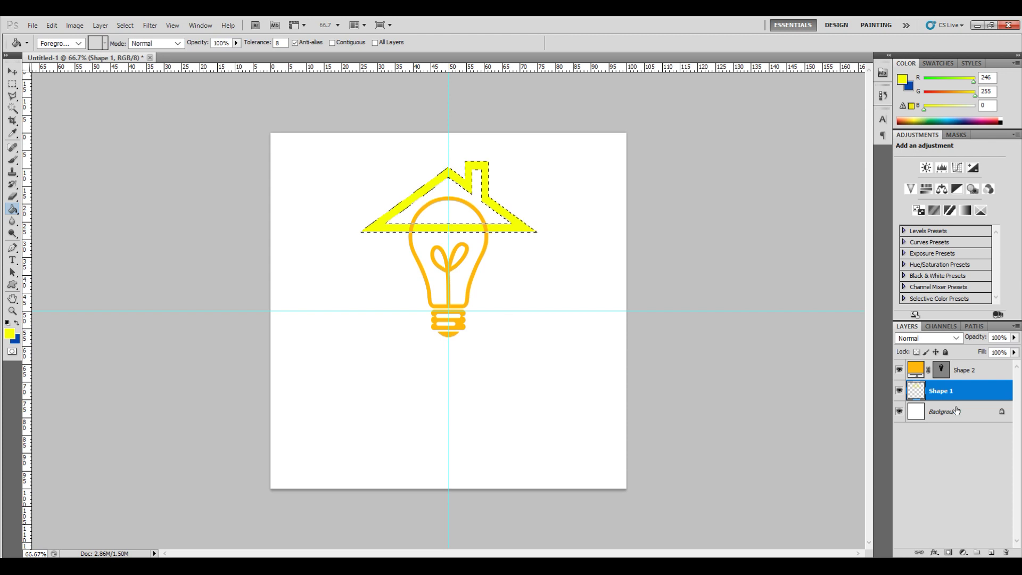
pyautogui.click(952, 414)
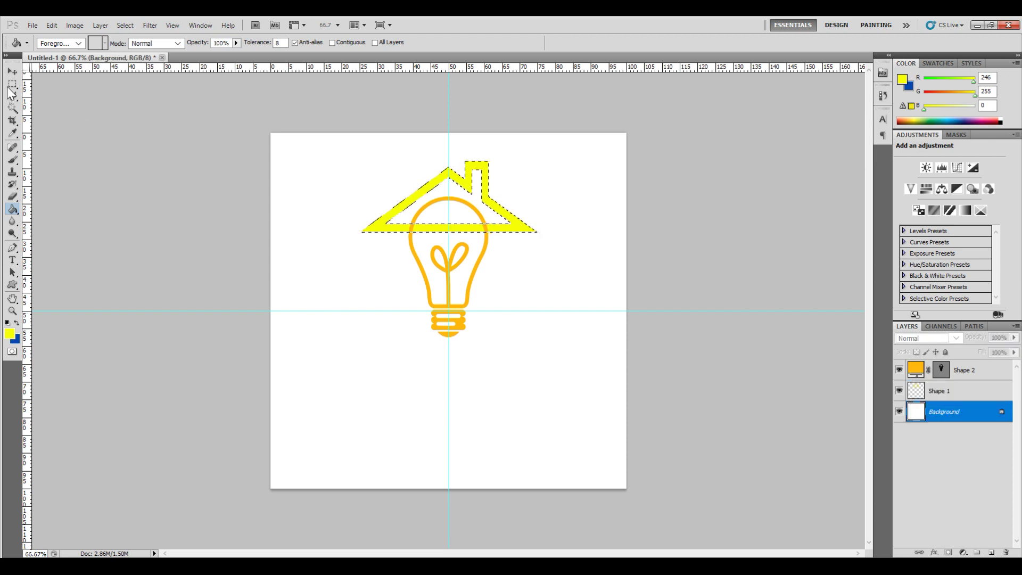
pyautogui.press('m')
pyautogui.click(230, 231)
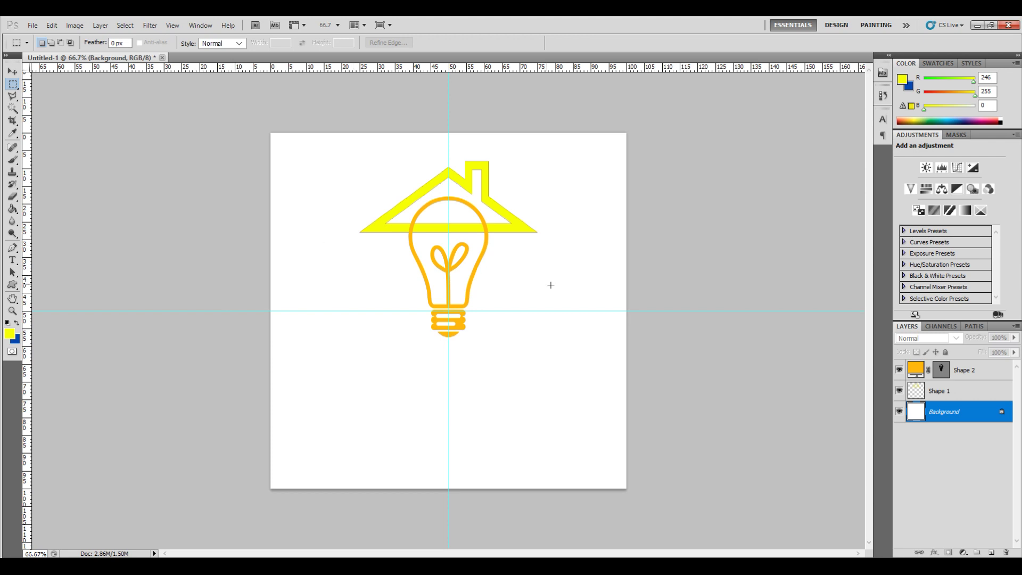
# Add the text "rumah pintar" above the light bulb layer and place it just below the bulb, centred on the vertical guide
pyautogui.click(965, 369)
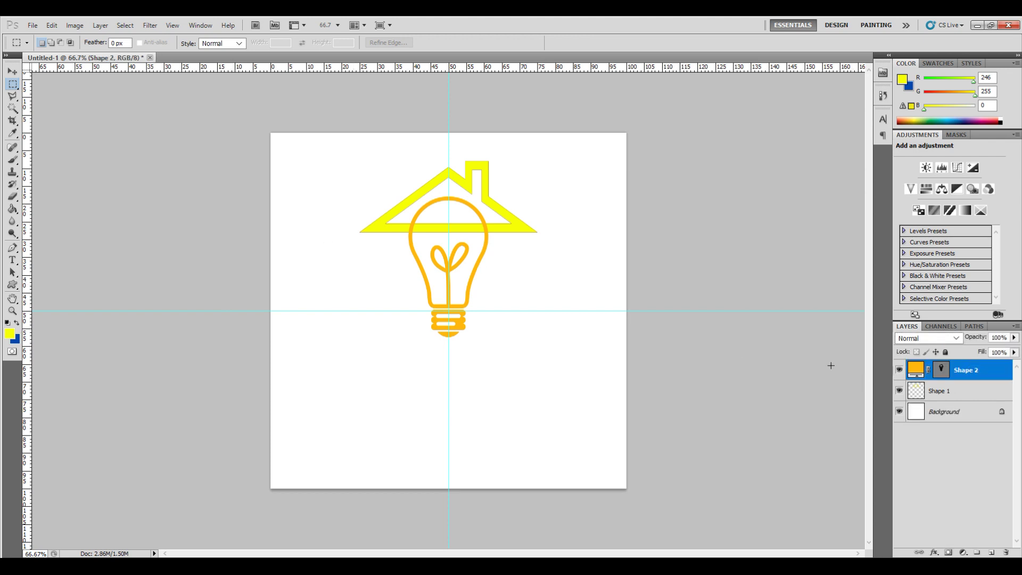
pyautogui.click(14, 265)
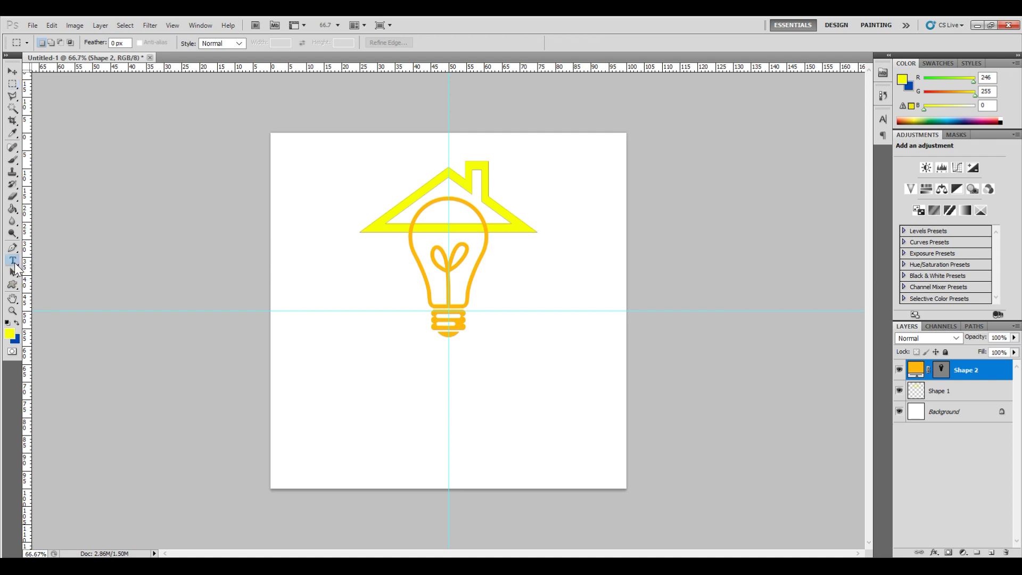
pyautogui.click(338, 372)
pyautogui.write('rumahpintar')
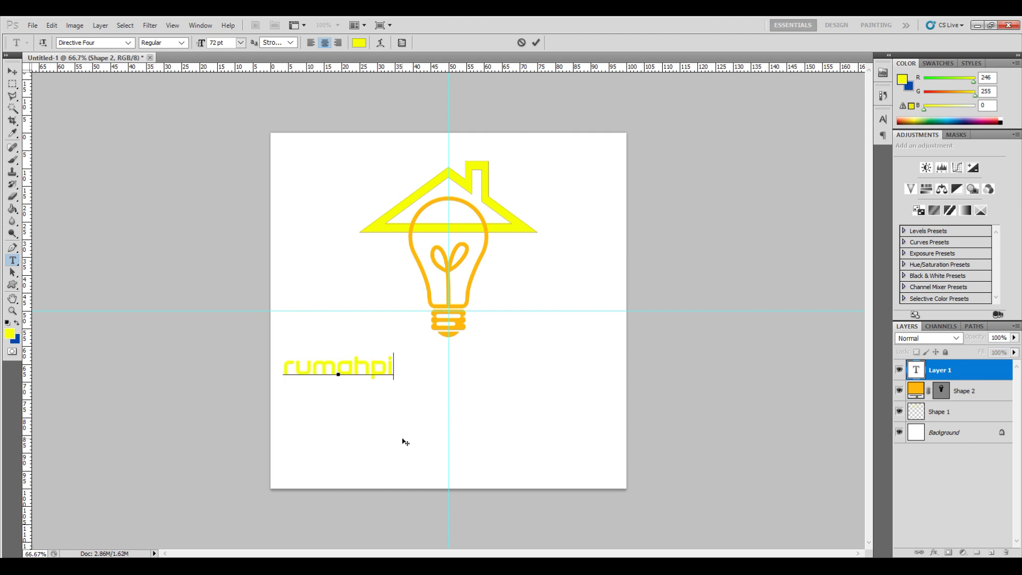
pyautogui.press('Left')
pyautogui.press('Left')
pyautogui.press('Left')
pyautogui.press('Left')
pyautogui.press('Left')
pyautogui.press('Left')
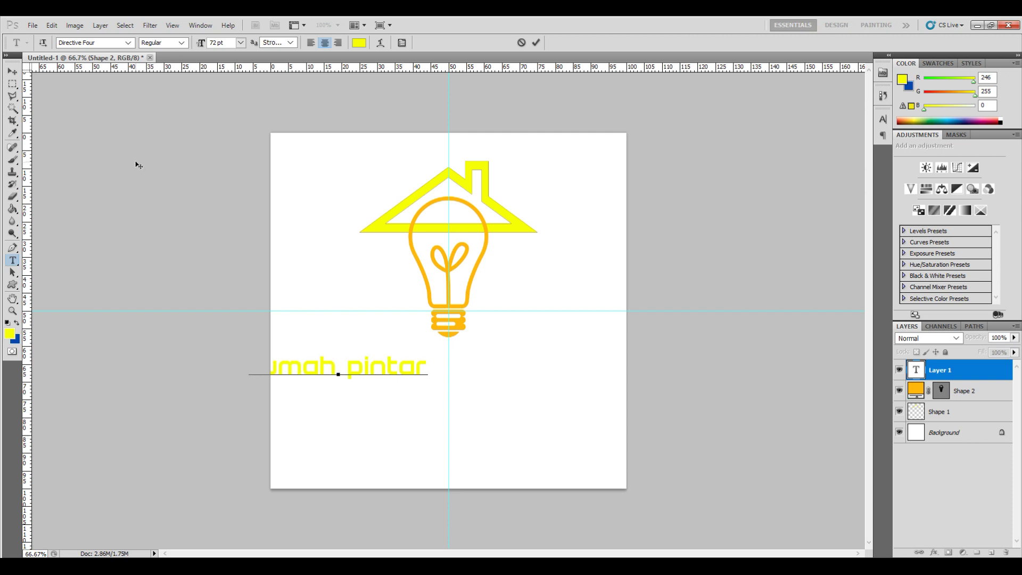
pyautogui.click(13, 72)
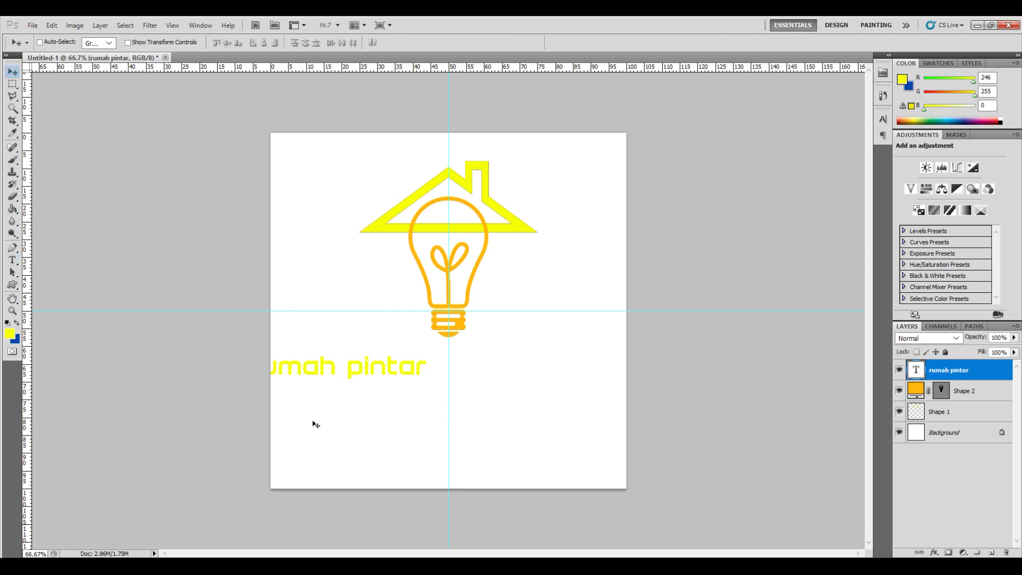
pyautogui.moveTo(362, 381); pyautogui.dragTo(475, 371)
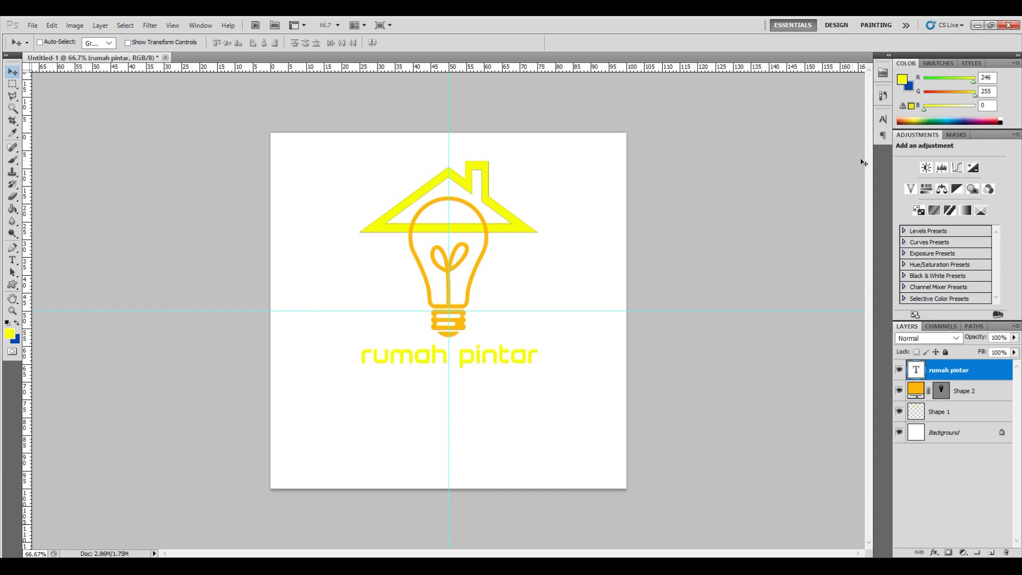
# Change the colour of the "rumah pintar" text to black 000000
pyautogui.click(884, 122)
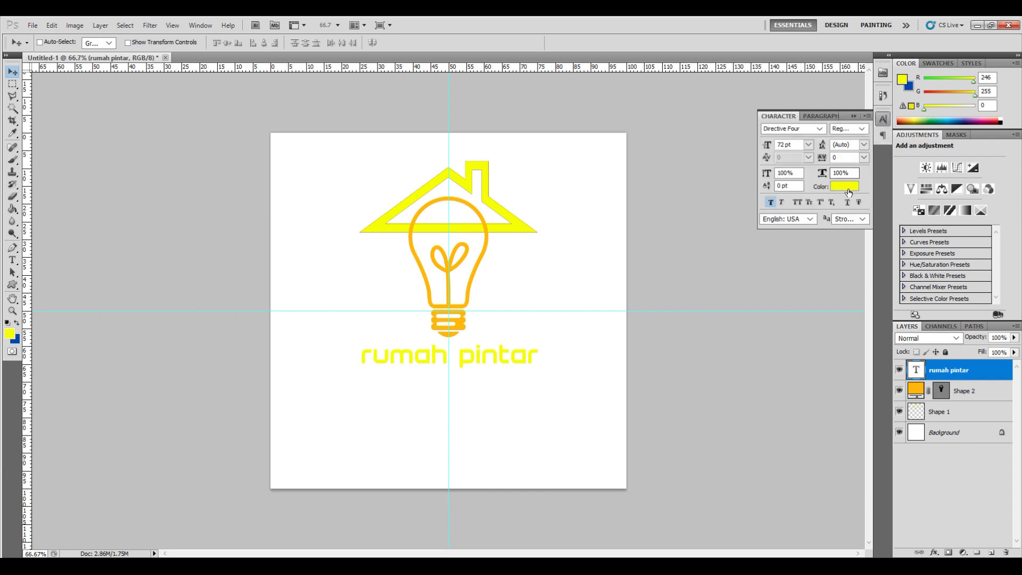
pyautogui.click(844, 186)
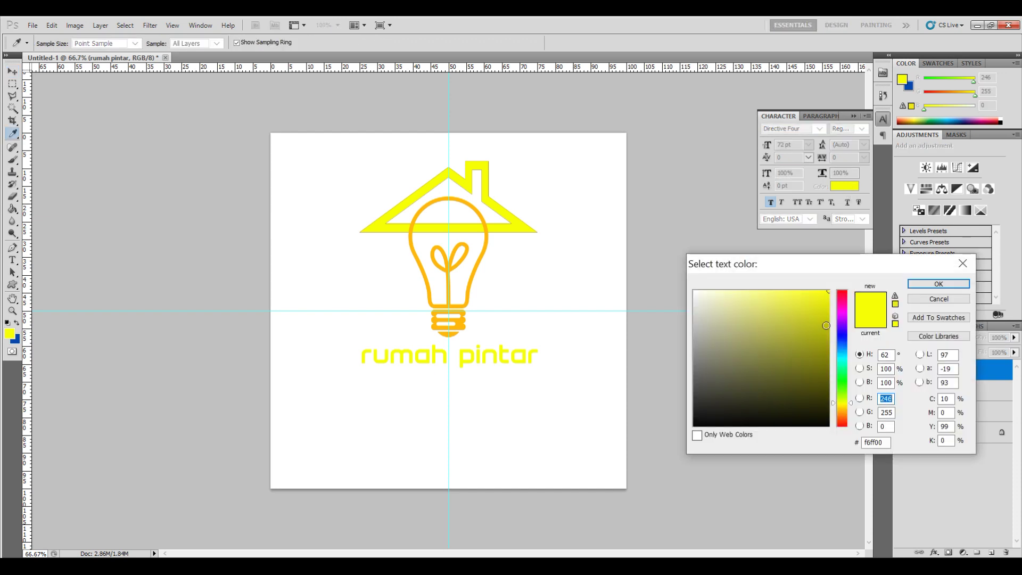
pyautogui.click(842, 295)
pyautogui.moveTo(843, 292); pyautogui.dragTo(842, 284)
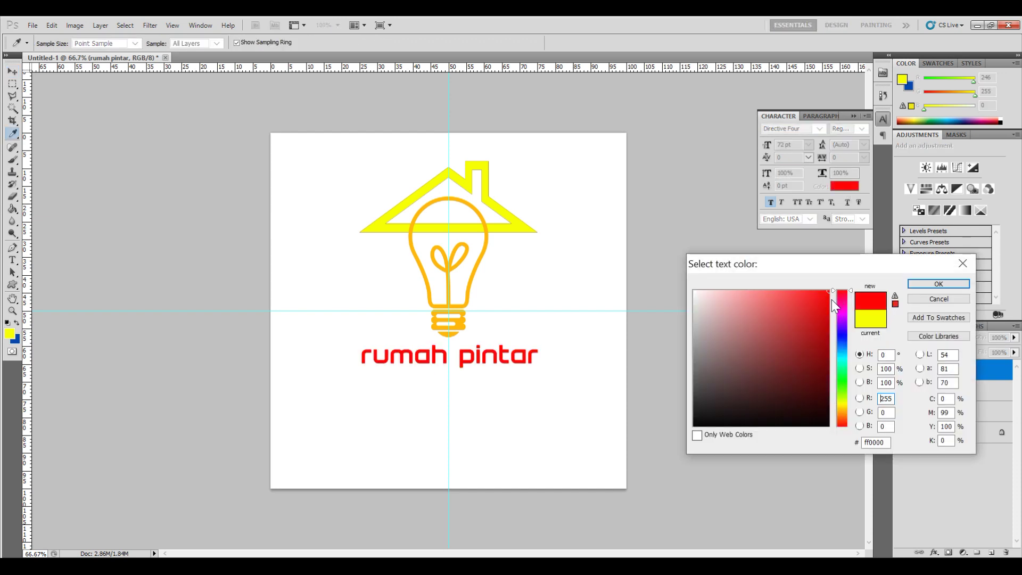
pyautogui.moveTo(805, 355); pyautogui.dragTo(678, 441)
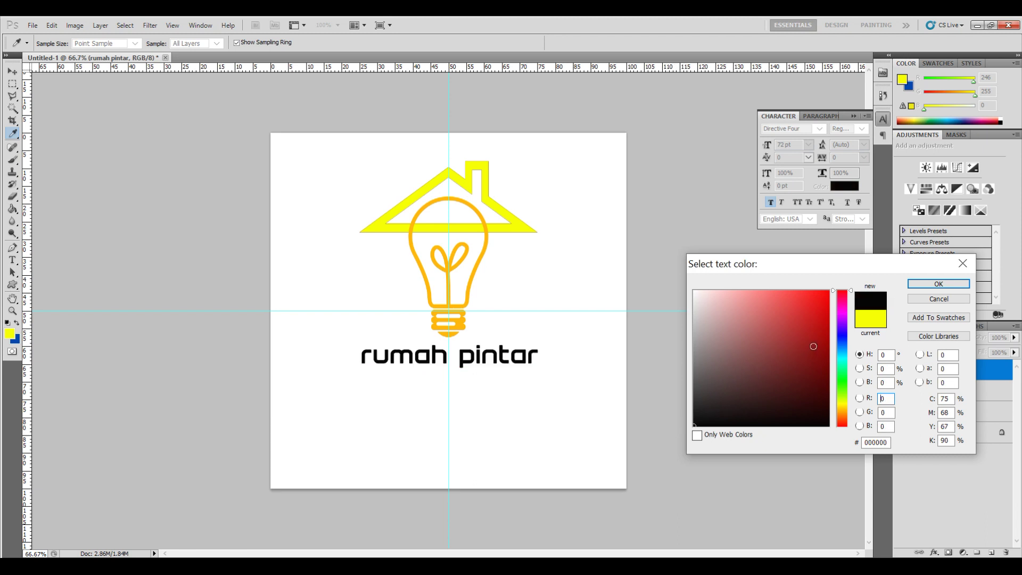
pyautogui.click(926, 283)
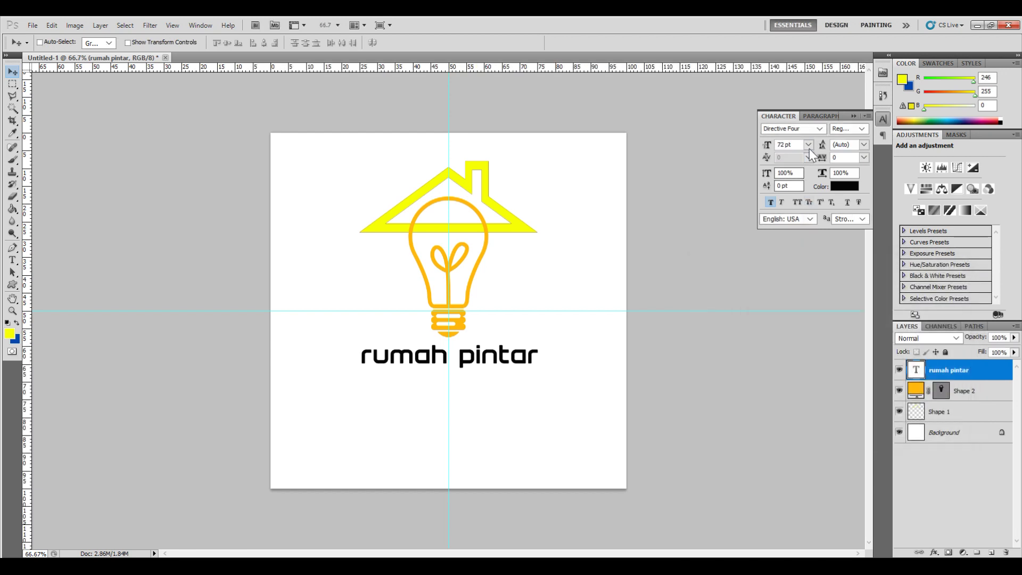
# Set the "rumah pintar" text's font size to 87 pt and close the character settings
pyautogui.click(780, 145)
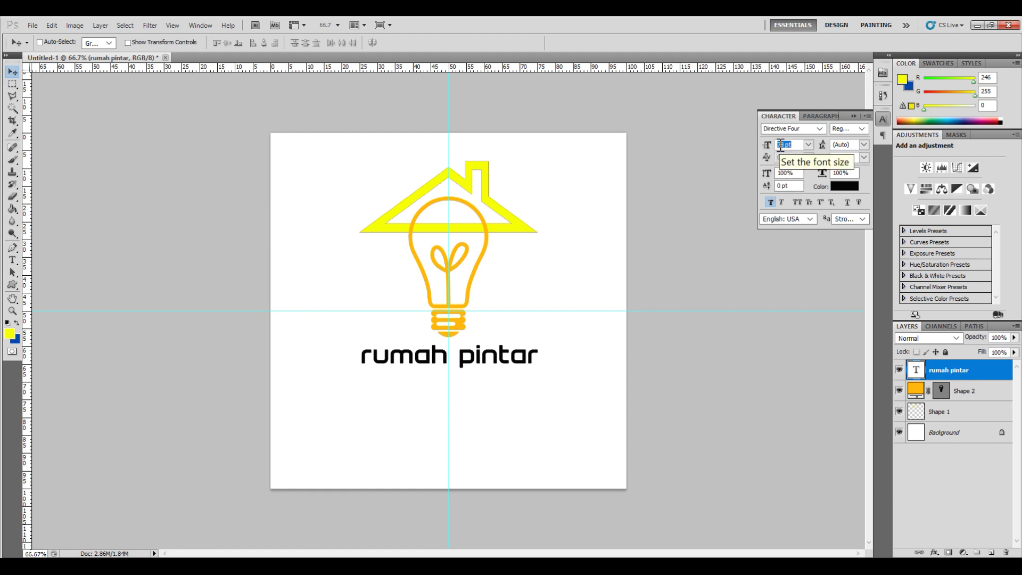
pyautogui.write('87')
pyautogui.press('Return')
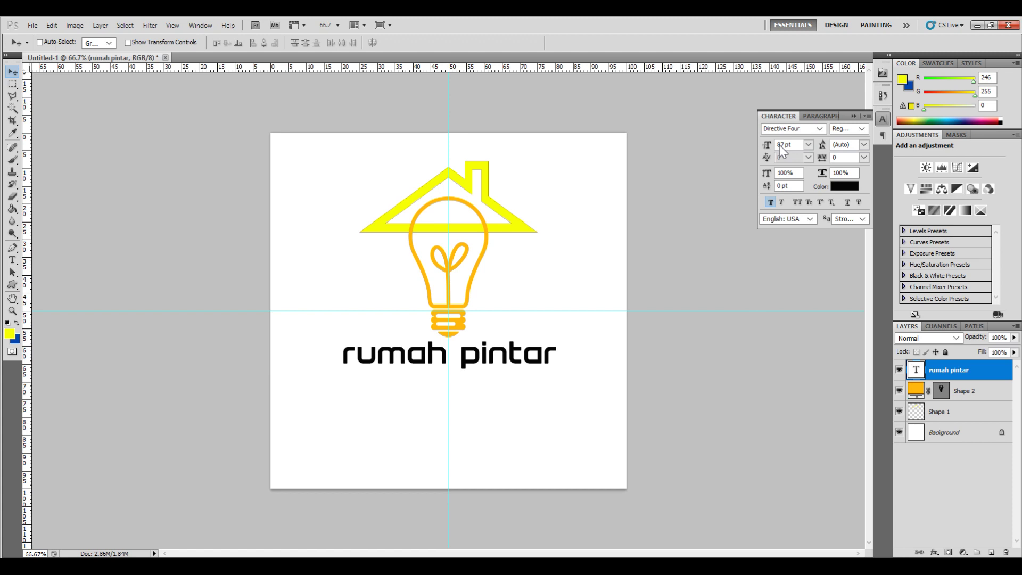
pyautogui.click(853, 116)
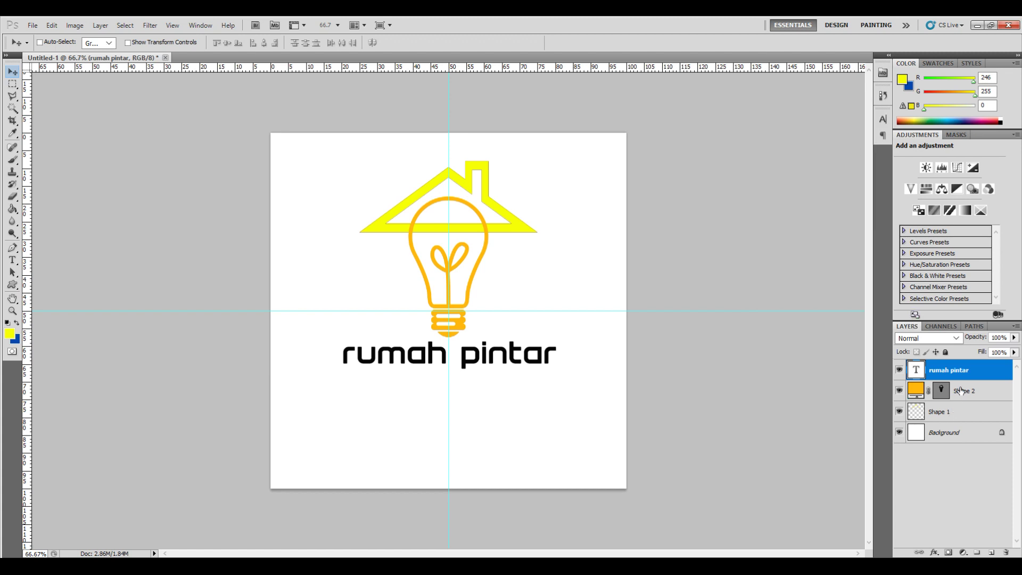
# Scale the text, light bulb and roof layers together proportionally to about 141% and centre them on the canvas at X 500, Y 500 px
pyautogui.keyDown('shift'); pyautogui.click(963, 416); pyautogui.keyUp('shift')
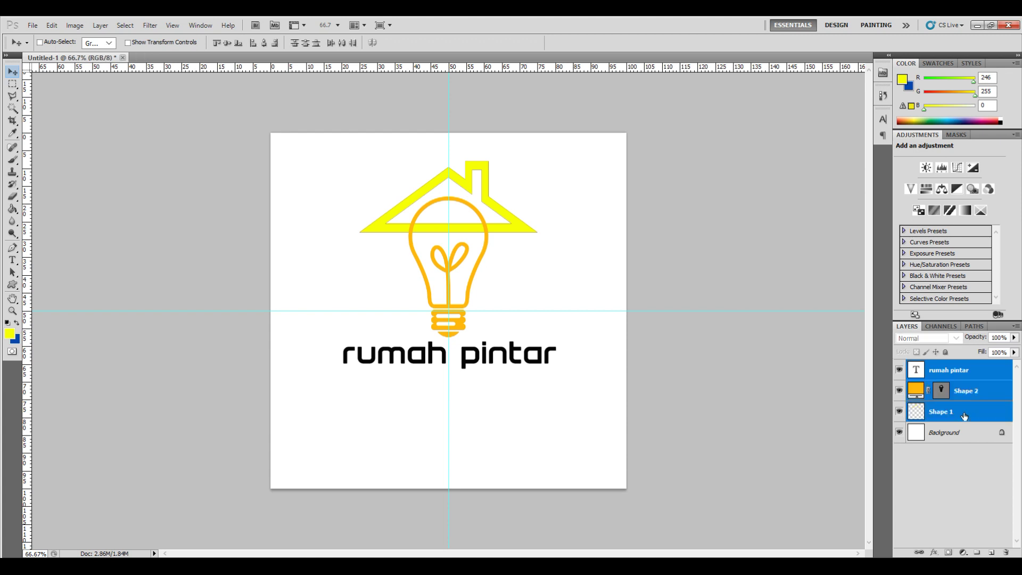
pyautogui.click(50, 27)
pyautogui.click(130, 310)
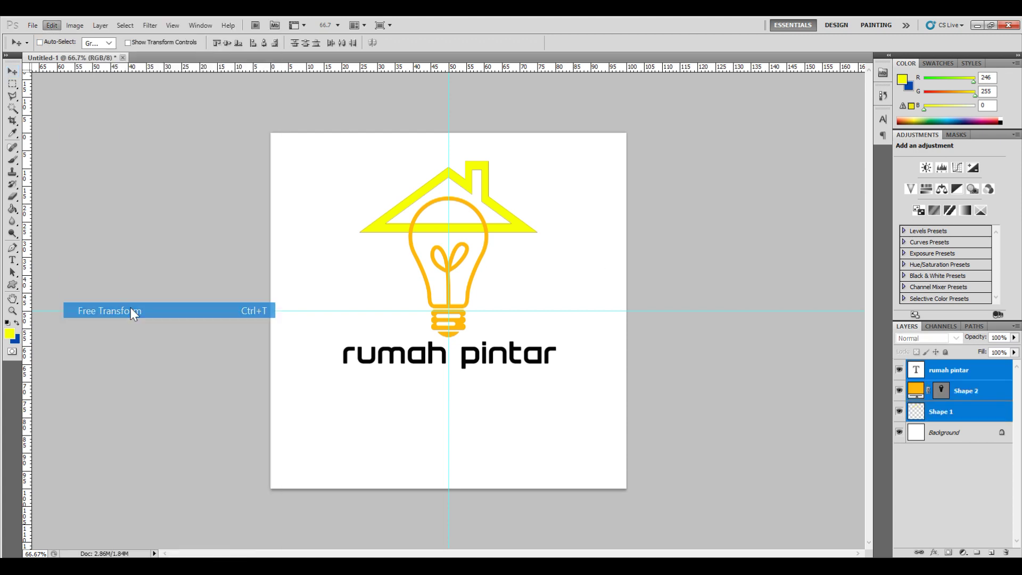
pyautogui.moveTo(340, 374); pyautogui.dragTo(296, 417)
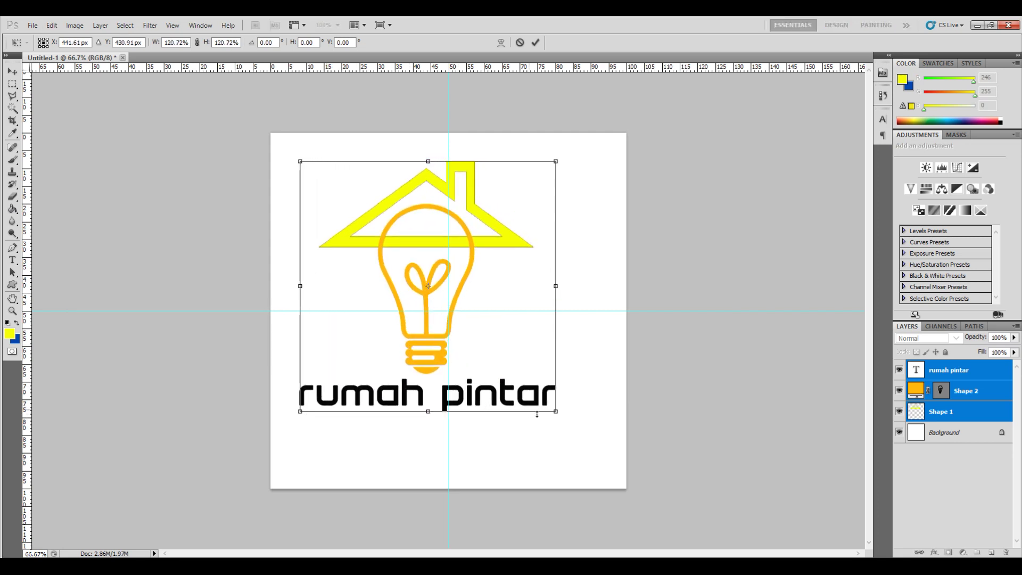
pyautogui.moveTo(557, 413); pyautogui.dragTo(600, 454)
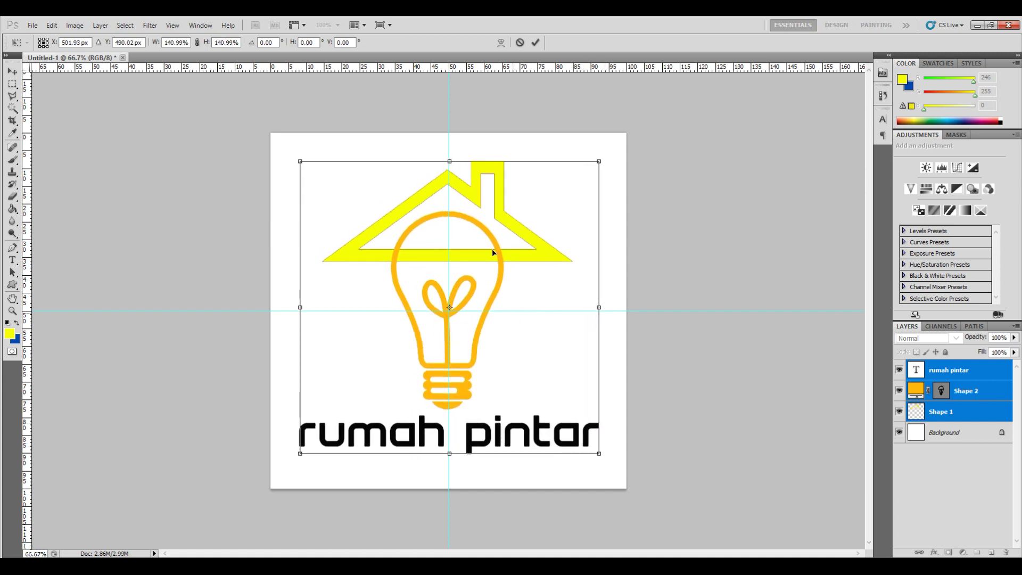
pyautogui.moveTo(471, 196); pyautogui.dragTo(470, 196)
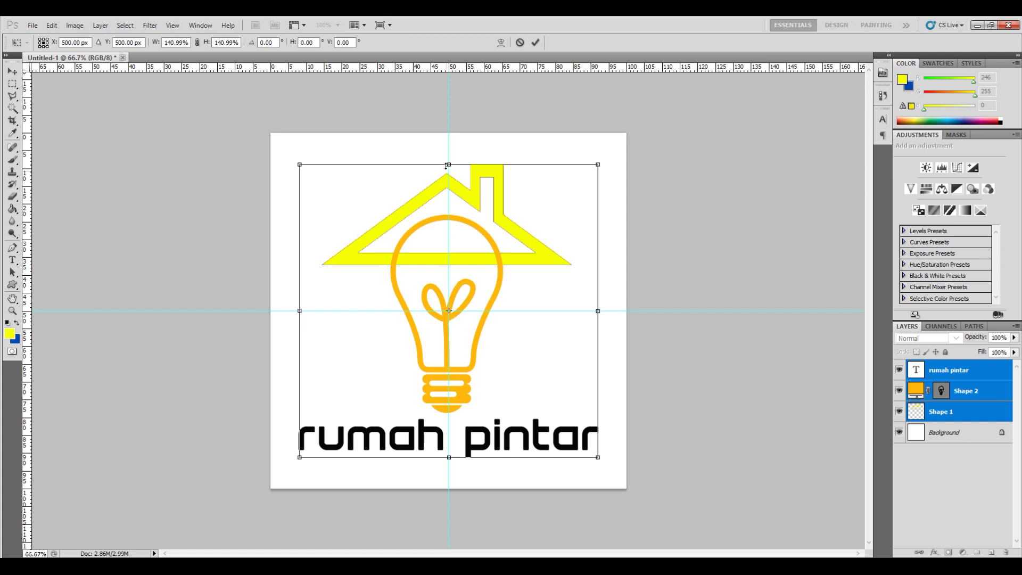
pyautogui.press('Return')
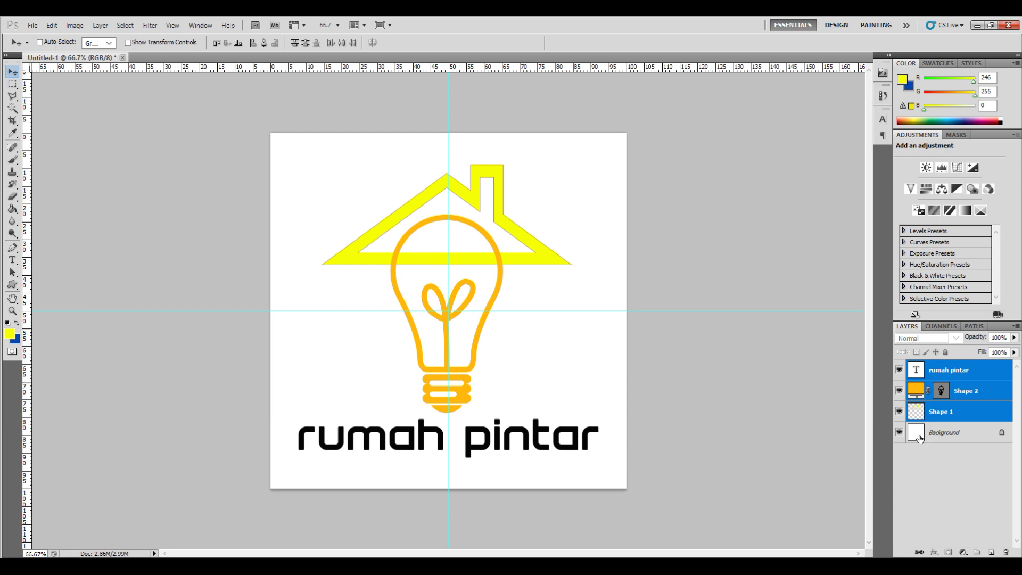
# Convert the locked white Background into a regular layer and delete it to leave the logo on transparency
pyautogui.doubleClick(962, 436)
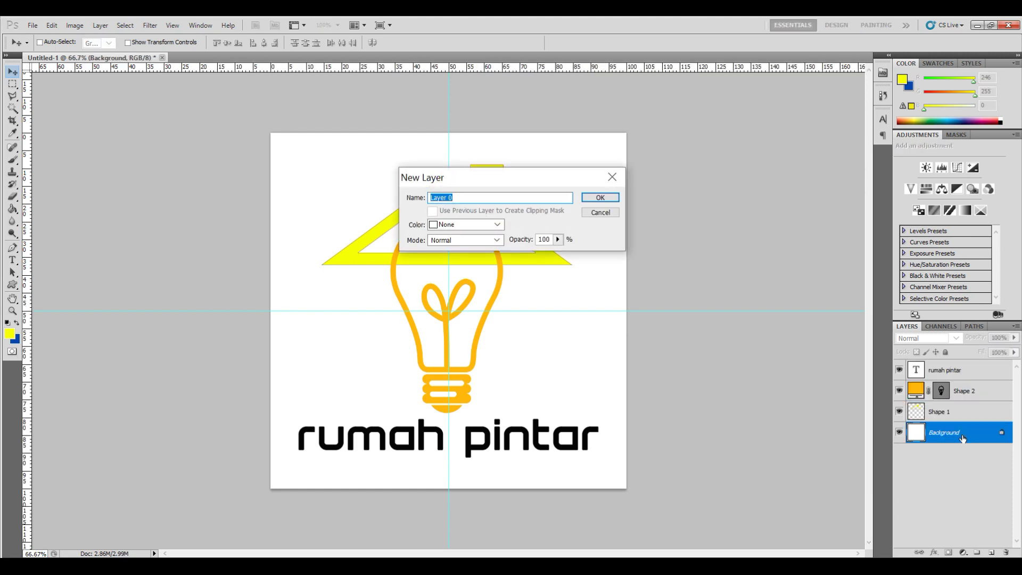
pyautogui.click(595, 199)
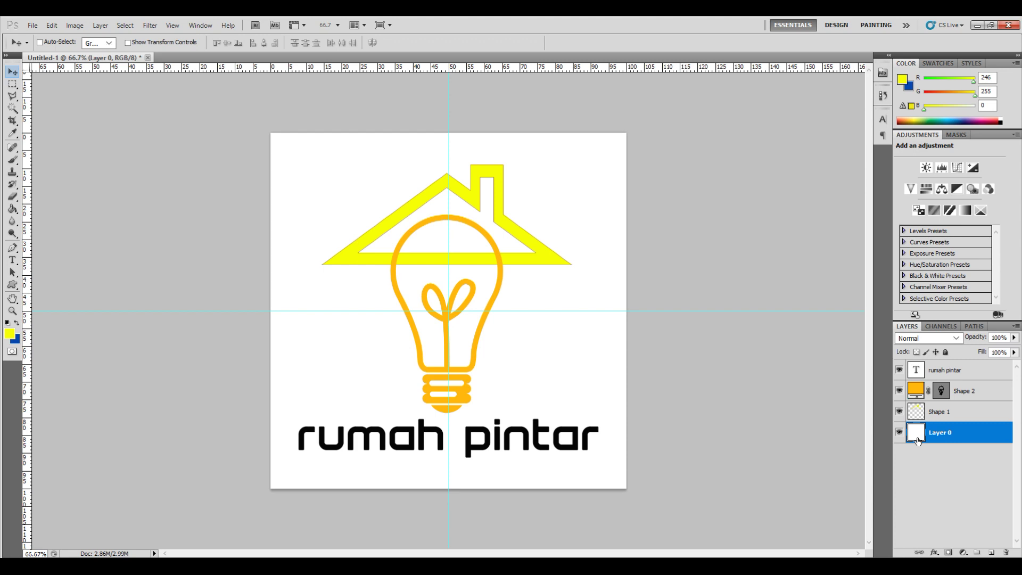
pyautogui.press('Delete')
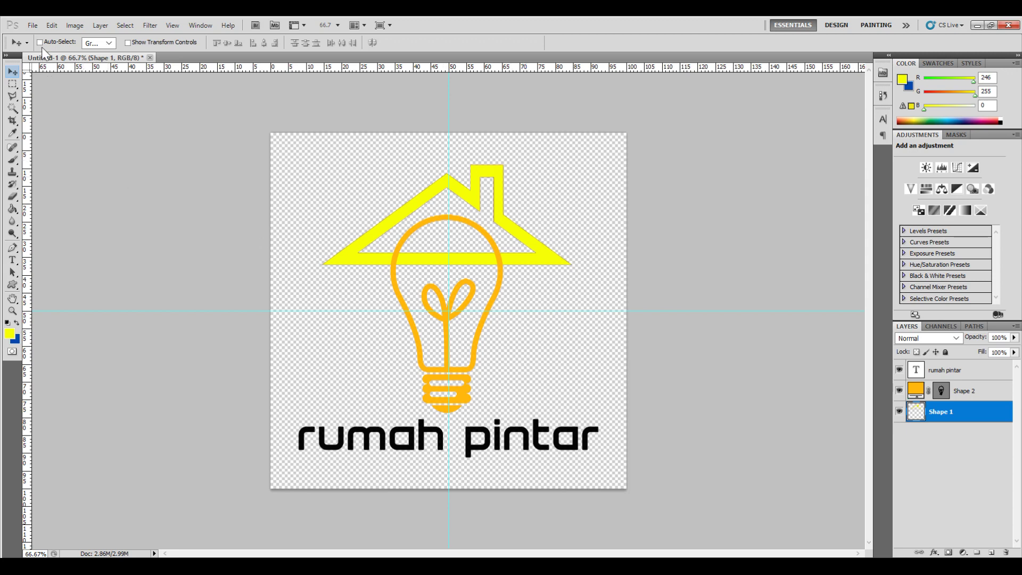
# Save the logo as a non-interlaced PNG in Saved Pictures, replacing the existing file named logo
pyautogui.click(33, 25)
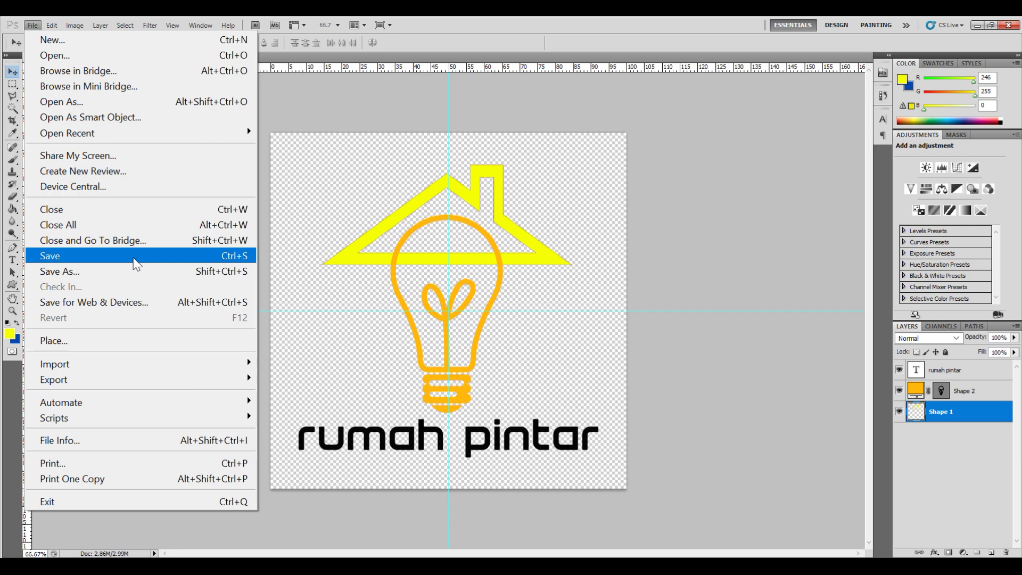
pyautogui.click(133, 257)
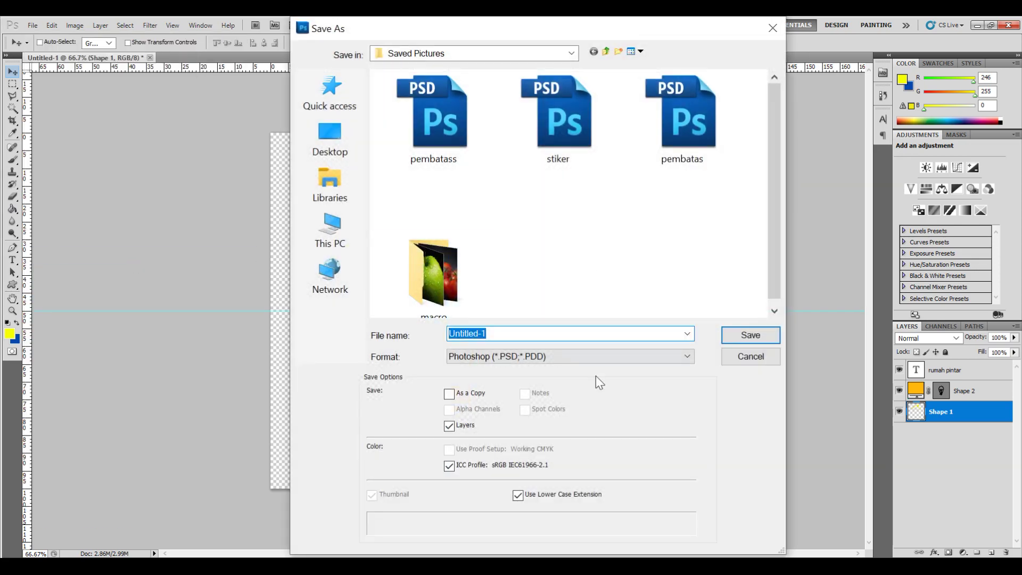
pyautogui.click(598, 357)
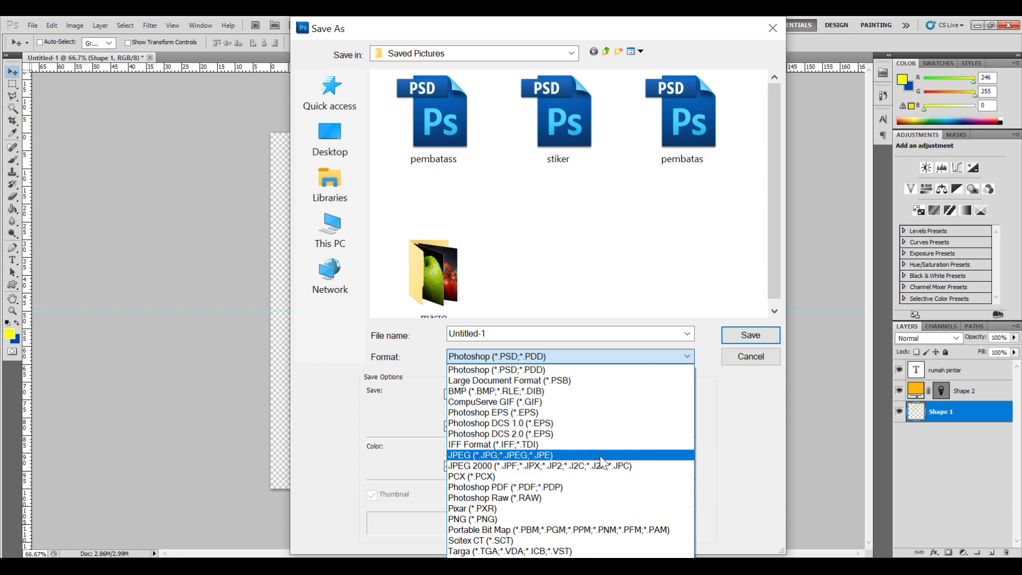
pyautogui.click(585, 519)
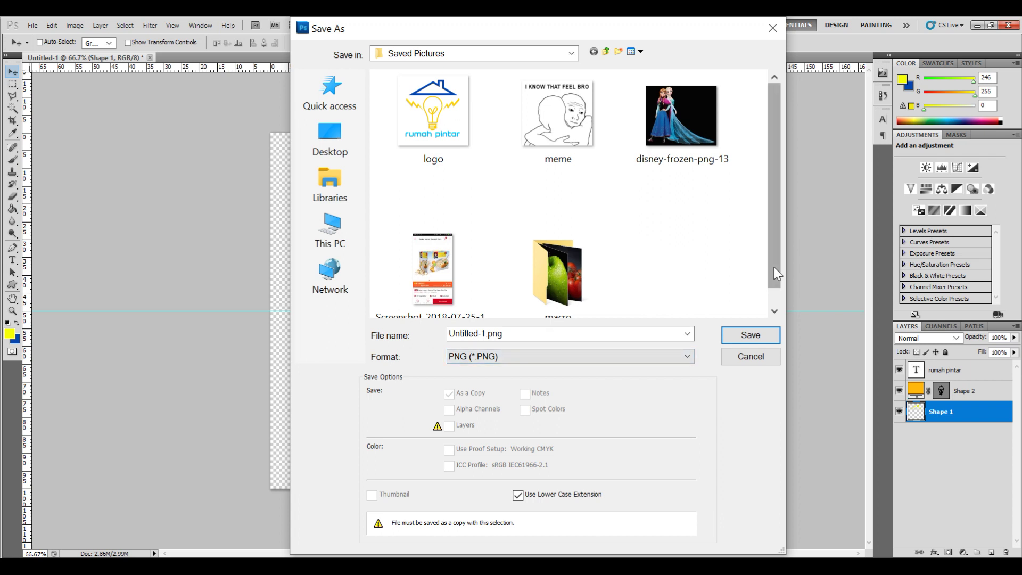
pyautogui.moveTo(776, 271); pyautogui.dragTo(768, 326)
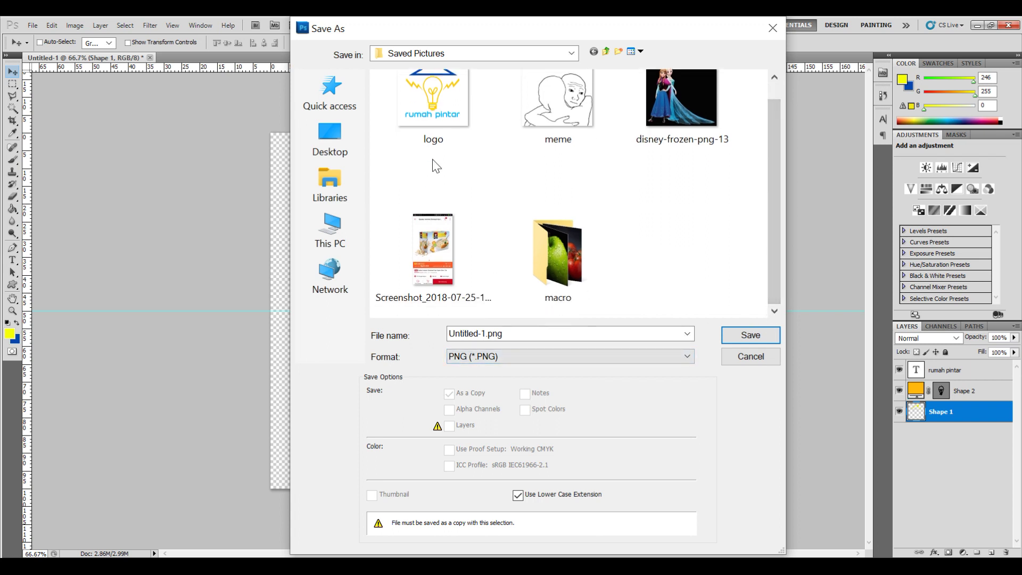
pyautogui.doubleClick(437, 114)
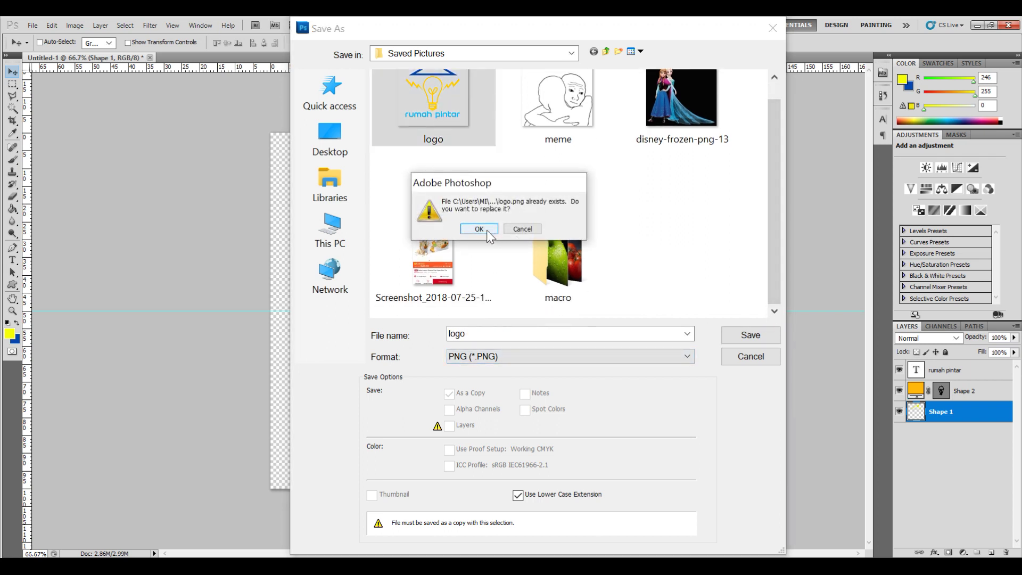
pyautogui.click(486, 230)
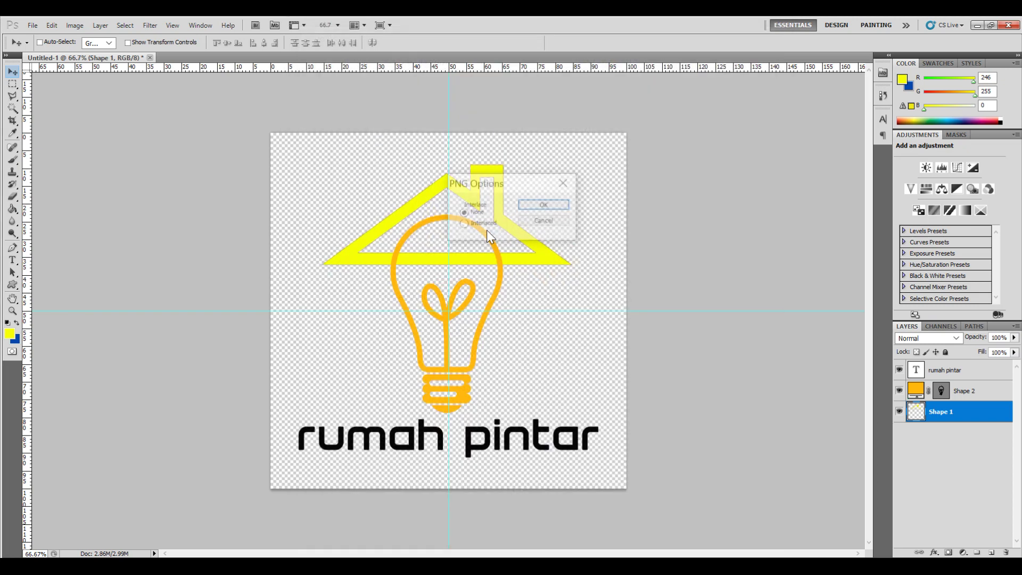
pyautogui.click(545, 206)
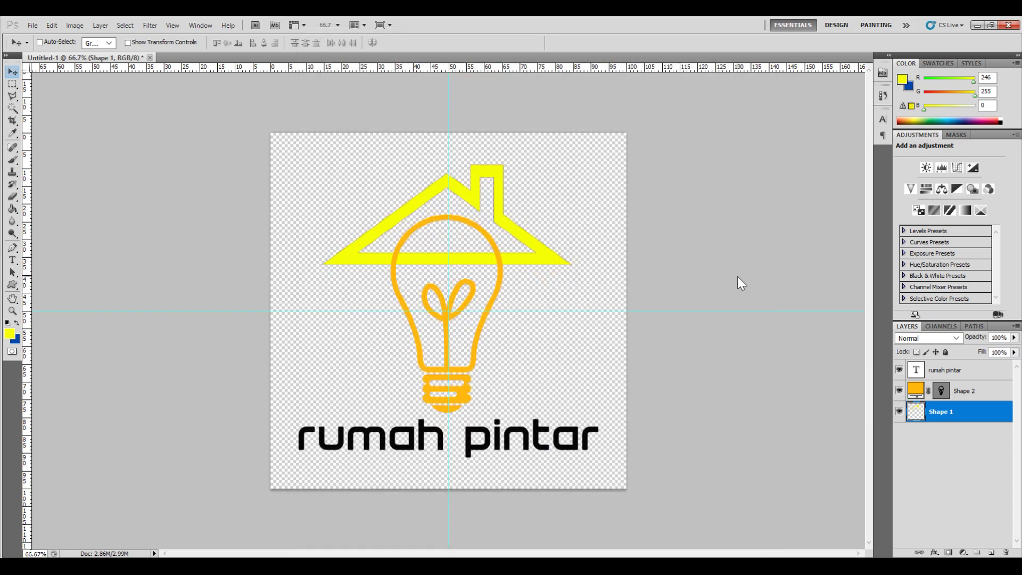